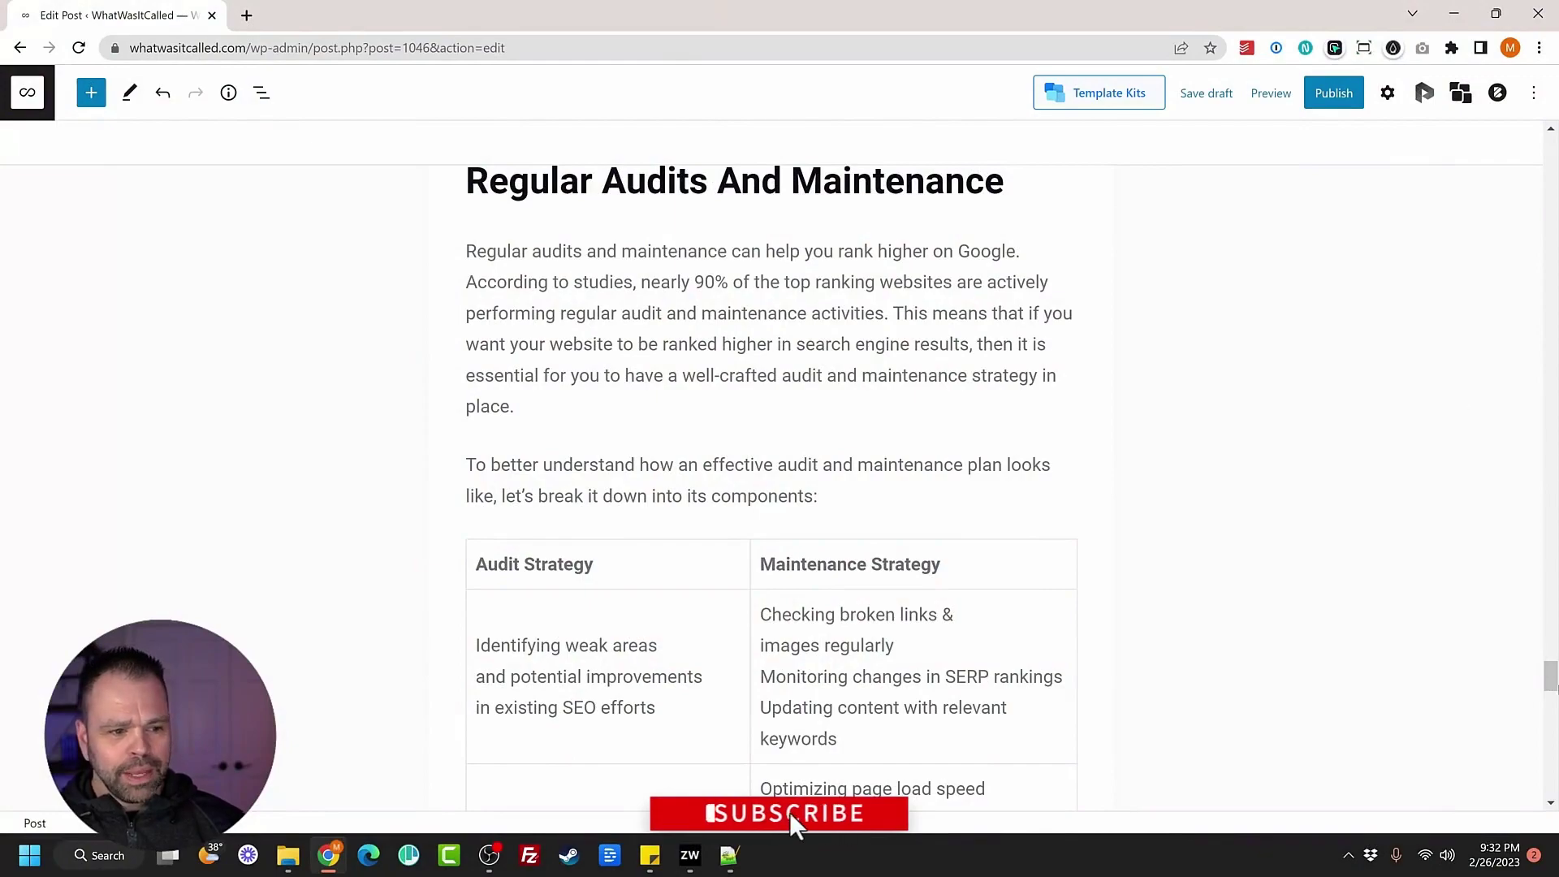
scroll(771, 488, down, 2)
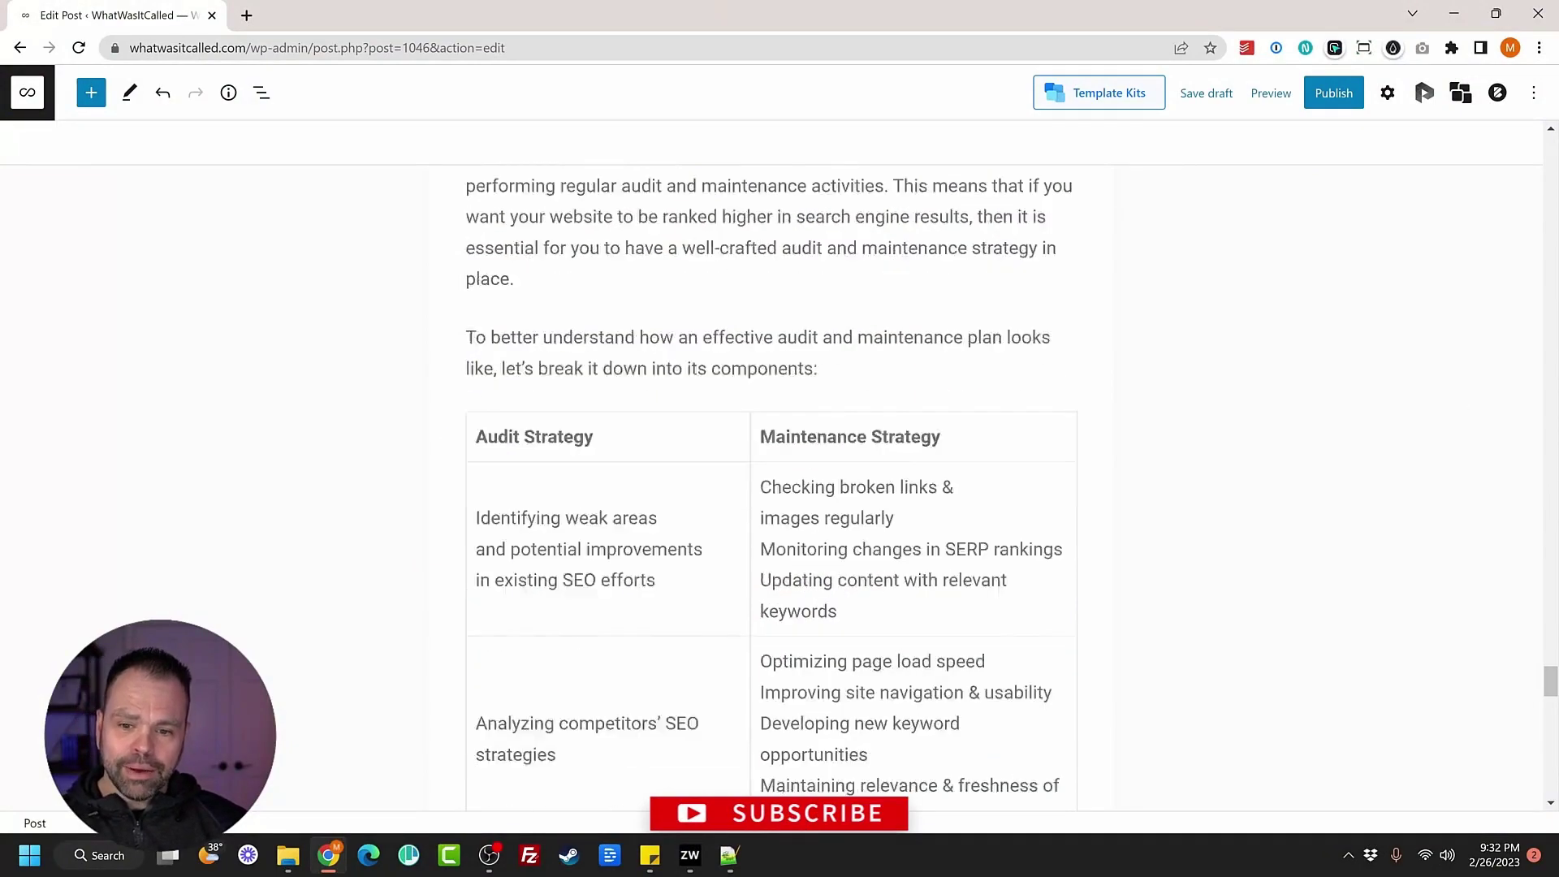
scroll(771, 488, down, 1)
scroll(771, 487, down, 2)
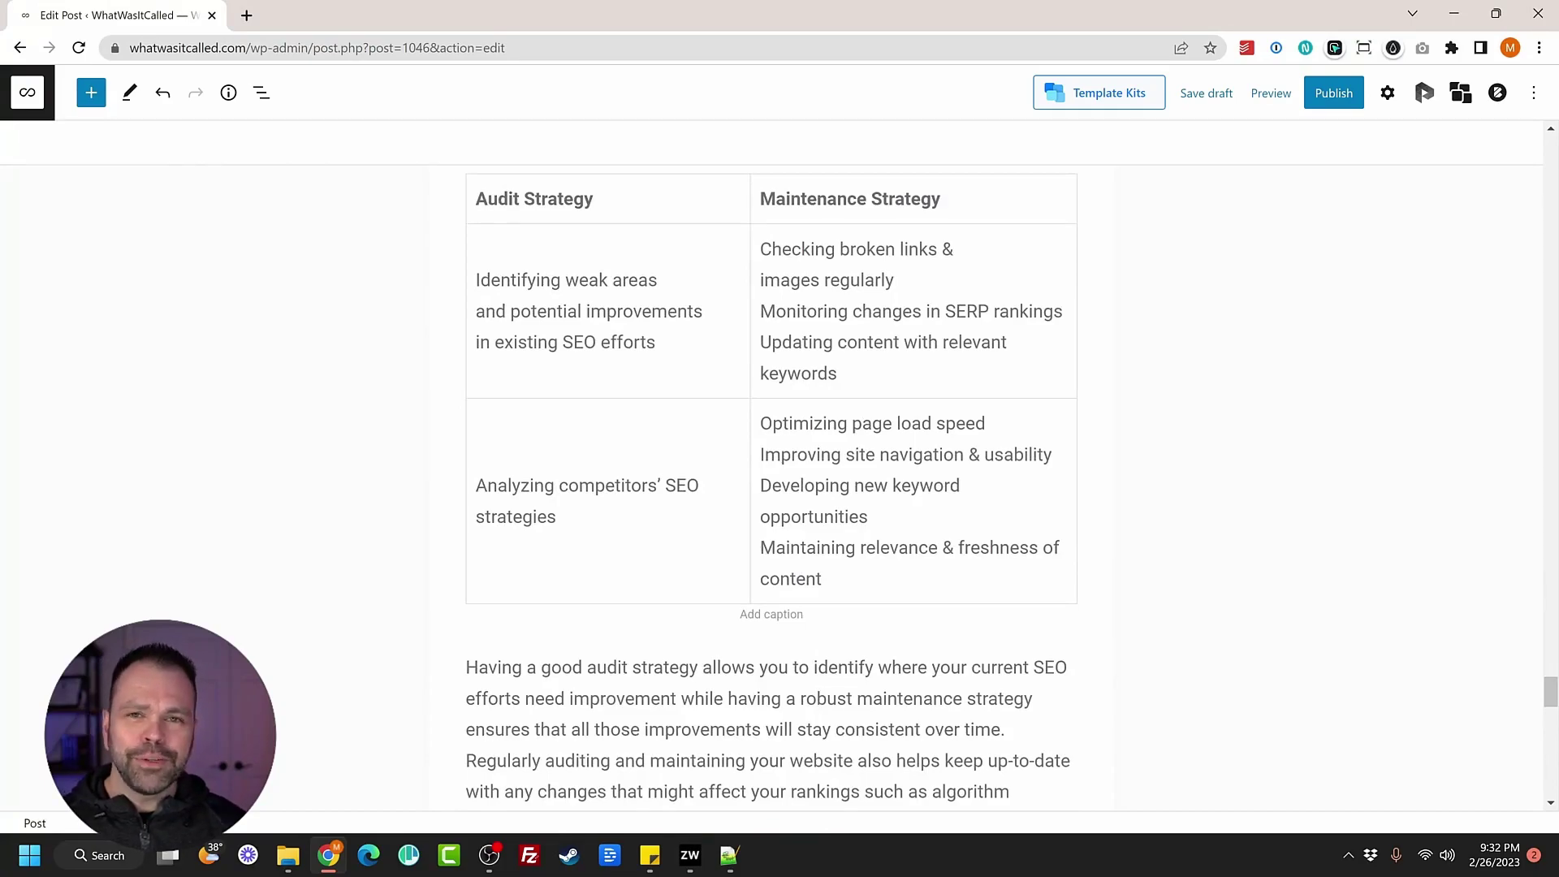
scroll(772, 488, up, 6)
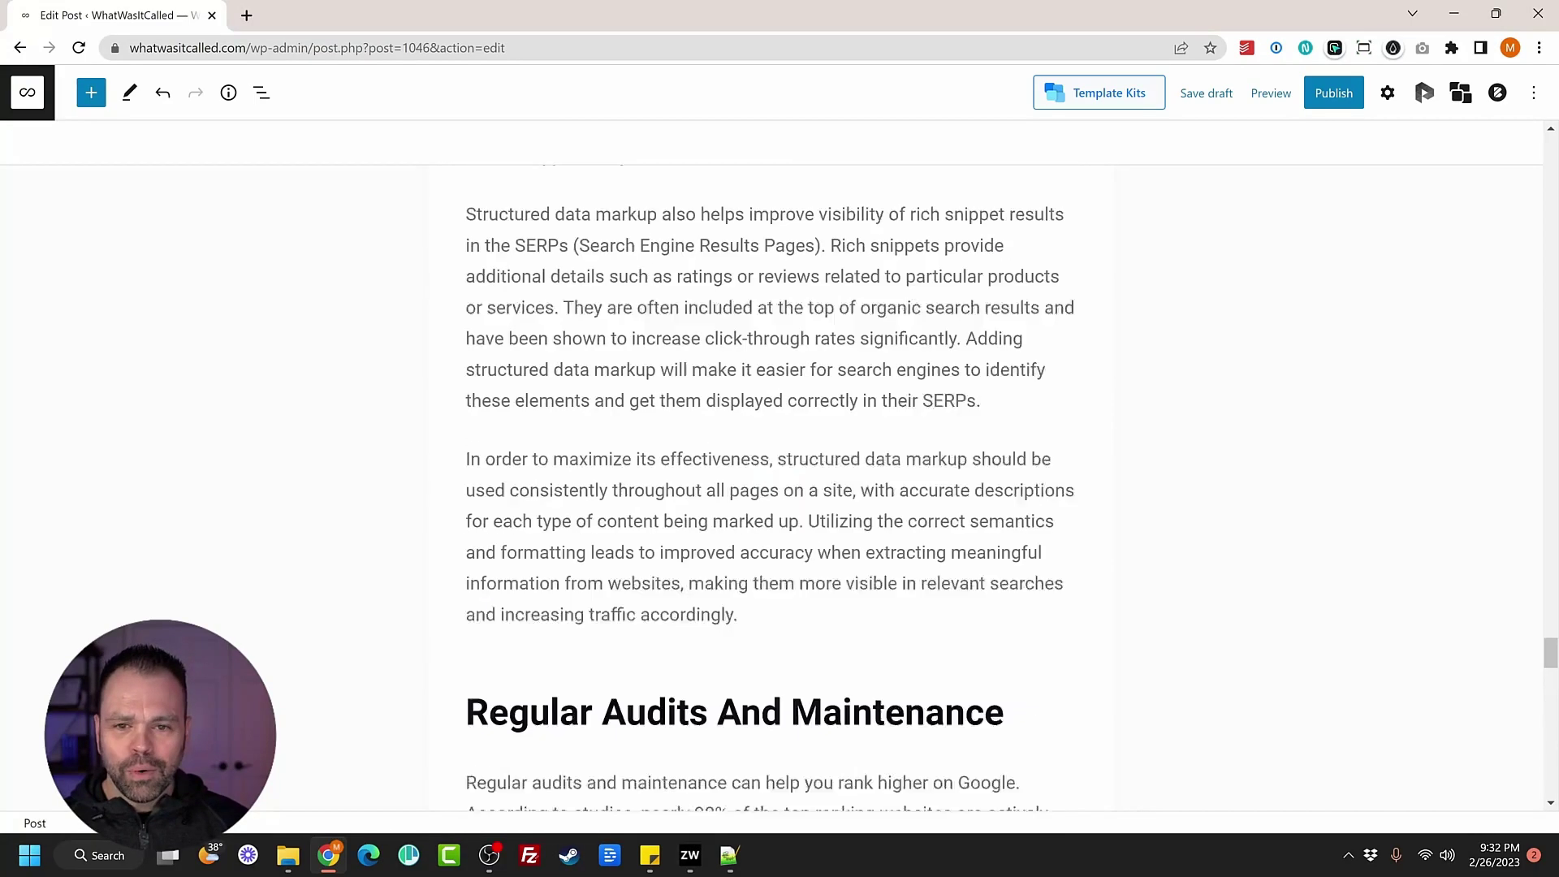
Step: Delete the old article body and title from the WordPress post
triple_click(756, 585)
key(ctrl+a)
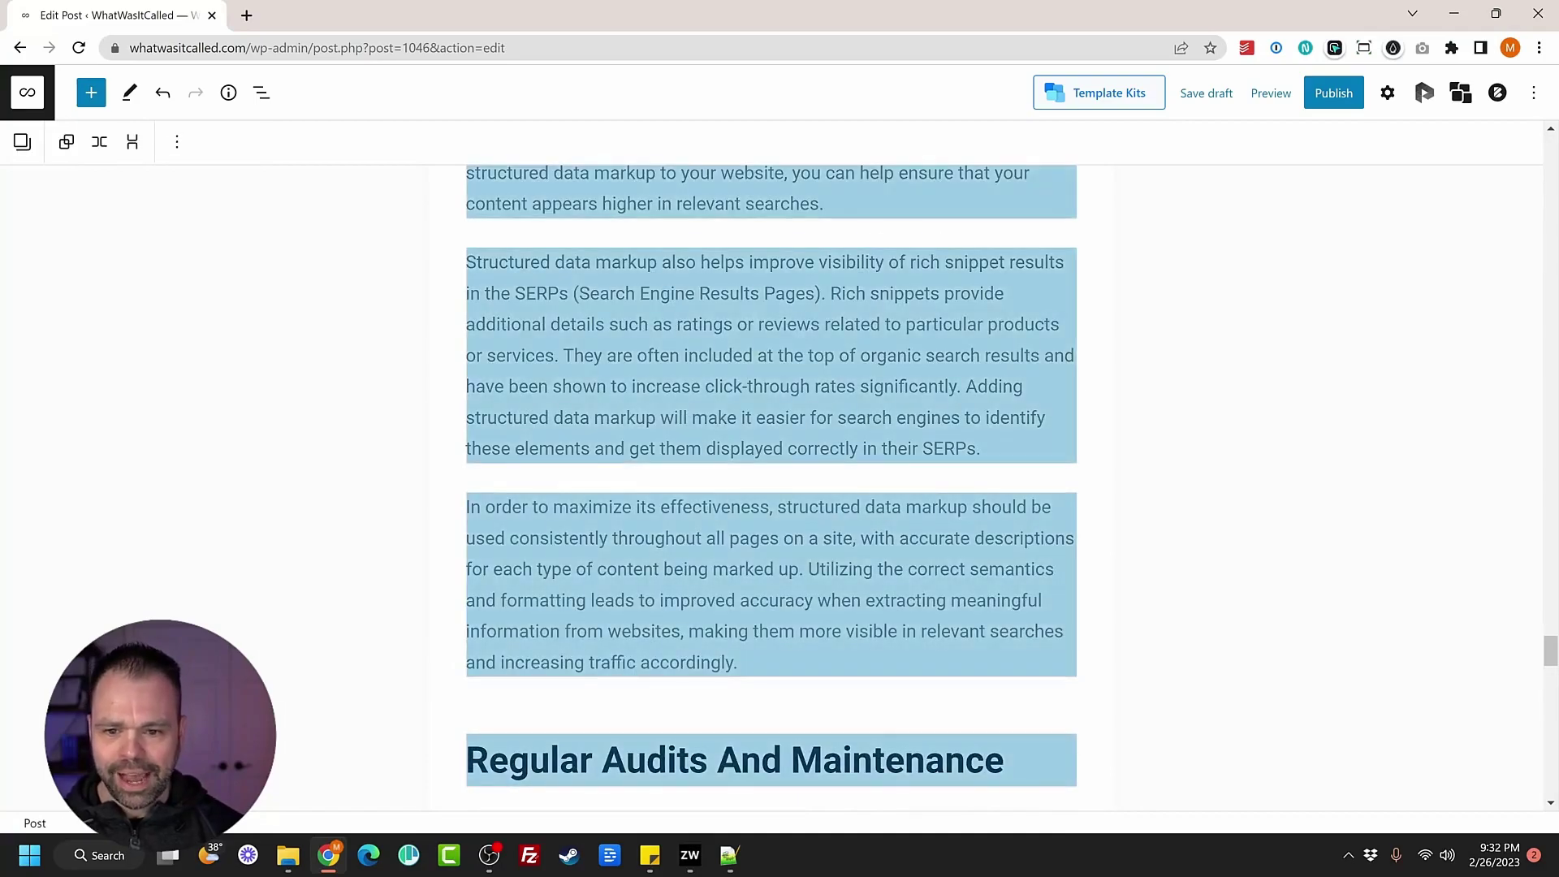
key(Delete)
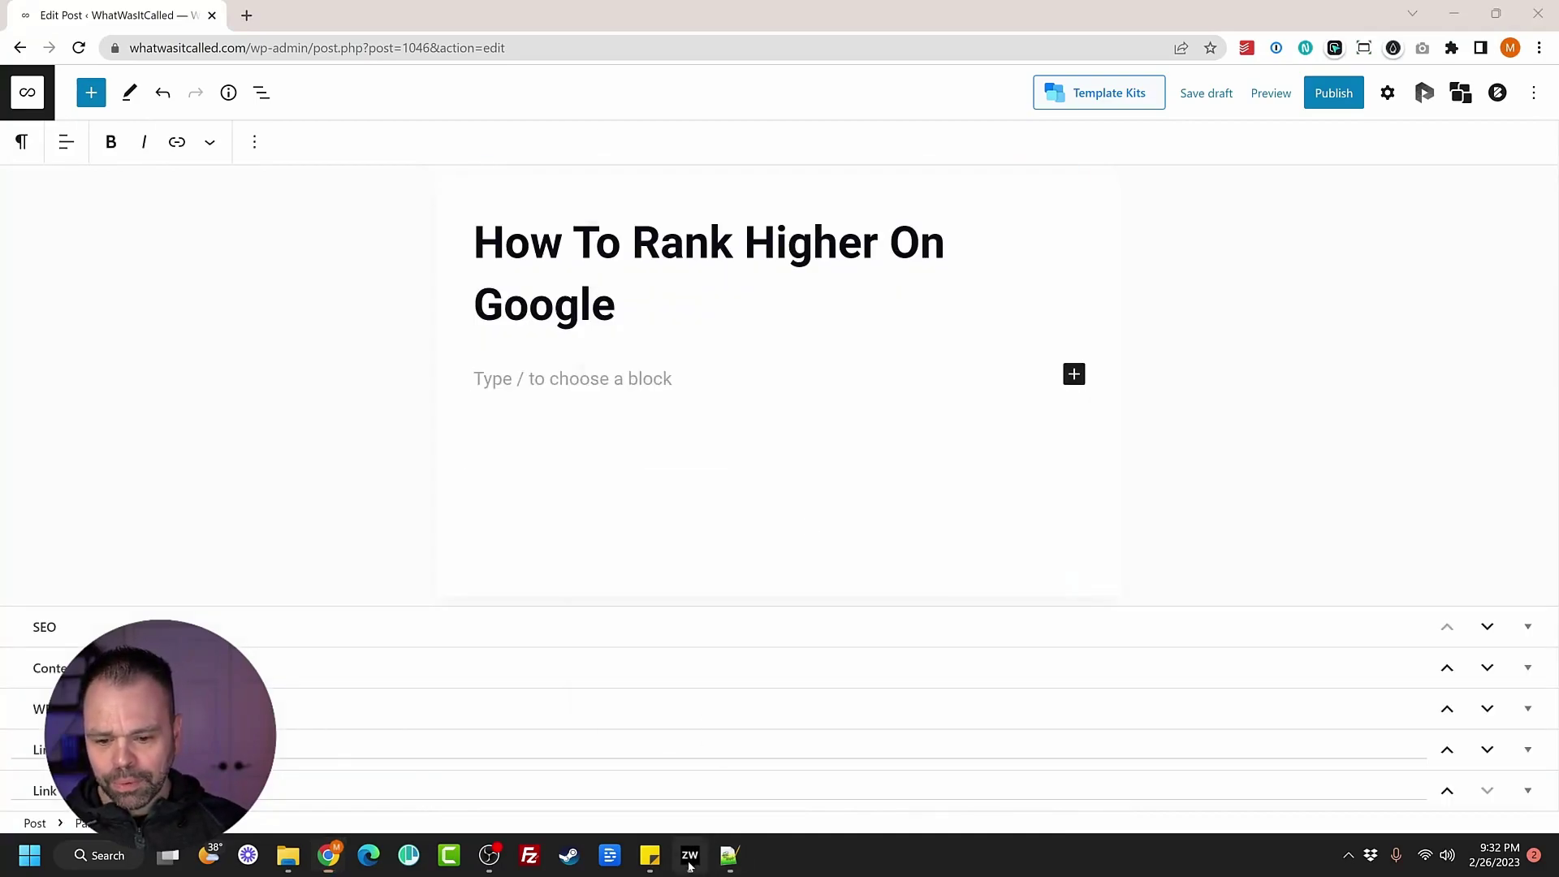
click(689, 855)
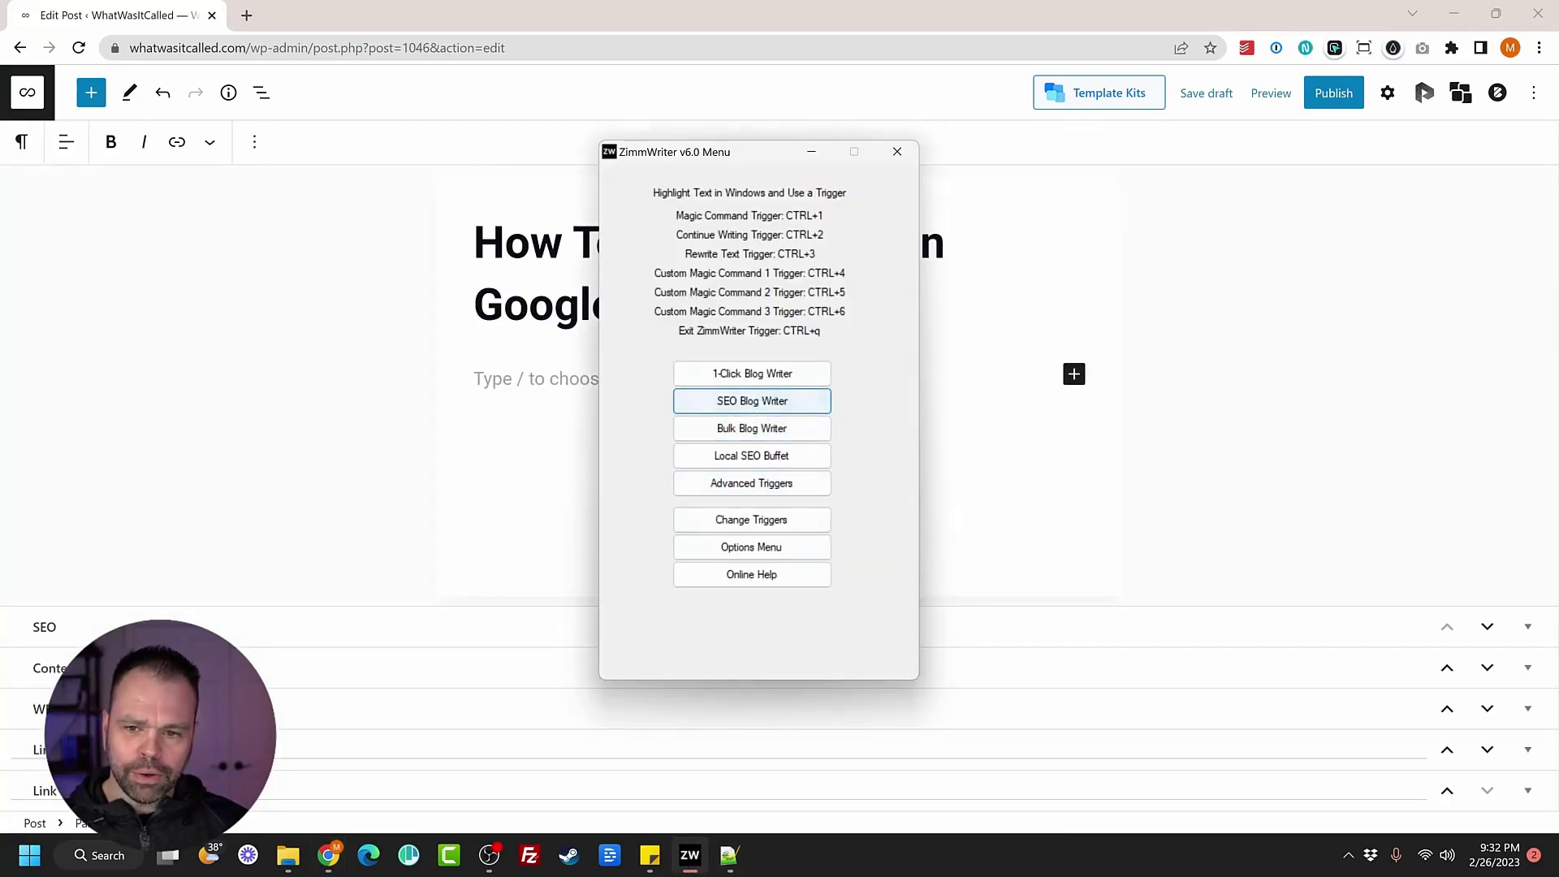
click(577, 423)
key(ctrl+a)
key(BackSpace)
Step: Bring up ZimmWriter's Bulk Blog Writer form from the taskbar menu, then close it
click(689, 858)
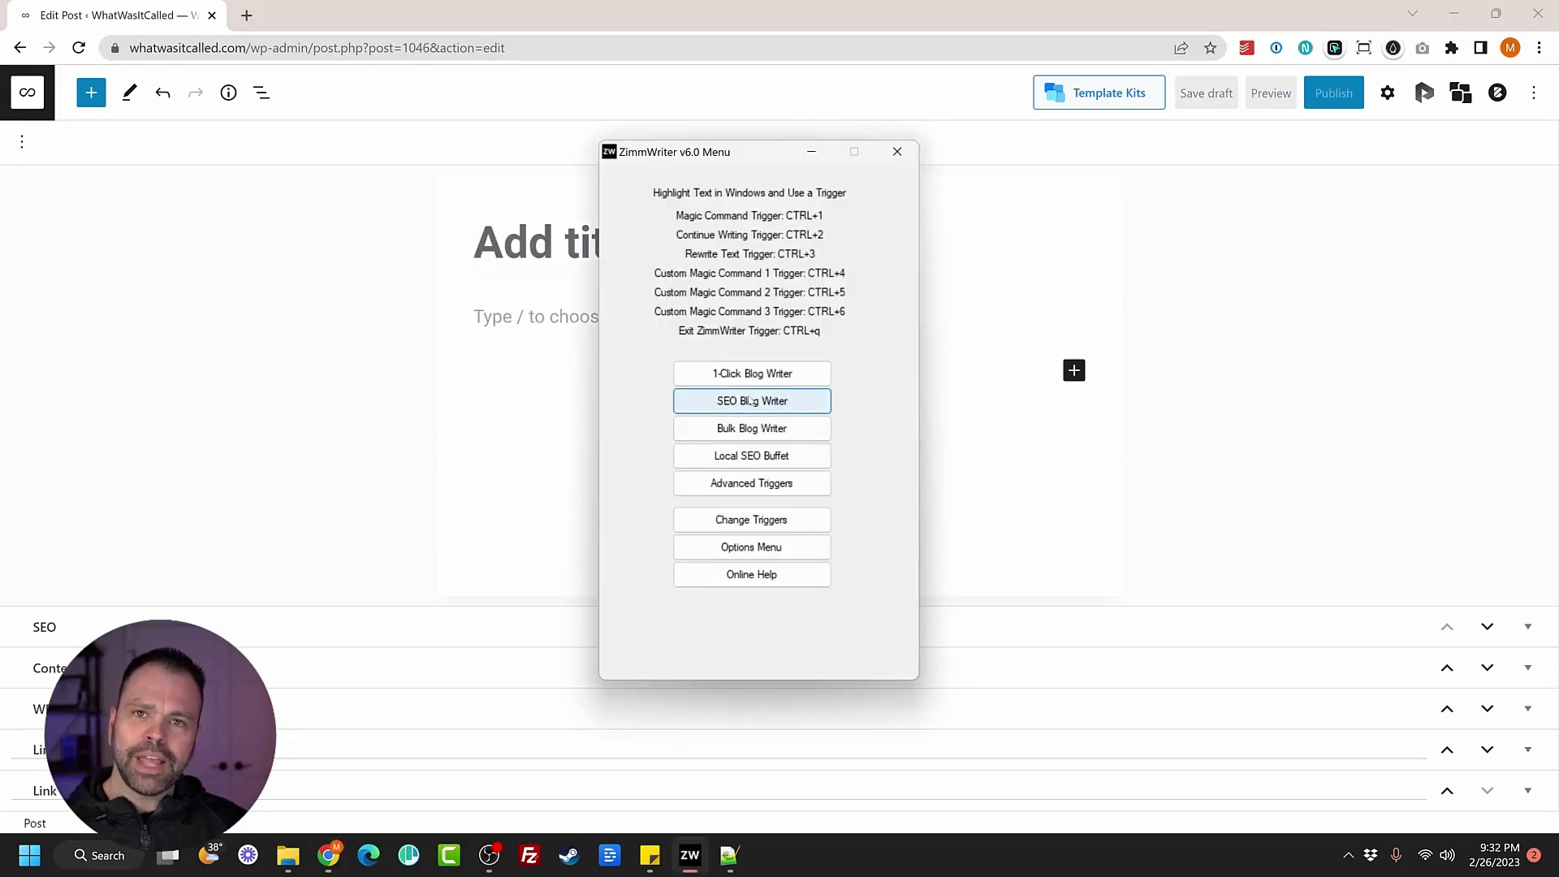
click(753, 429)
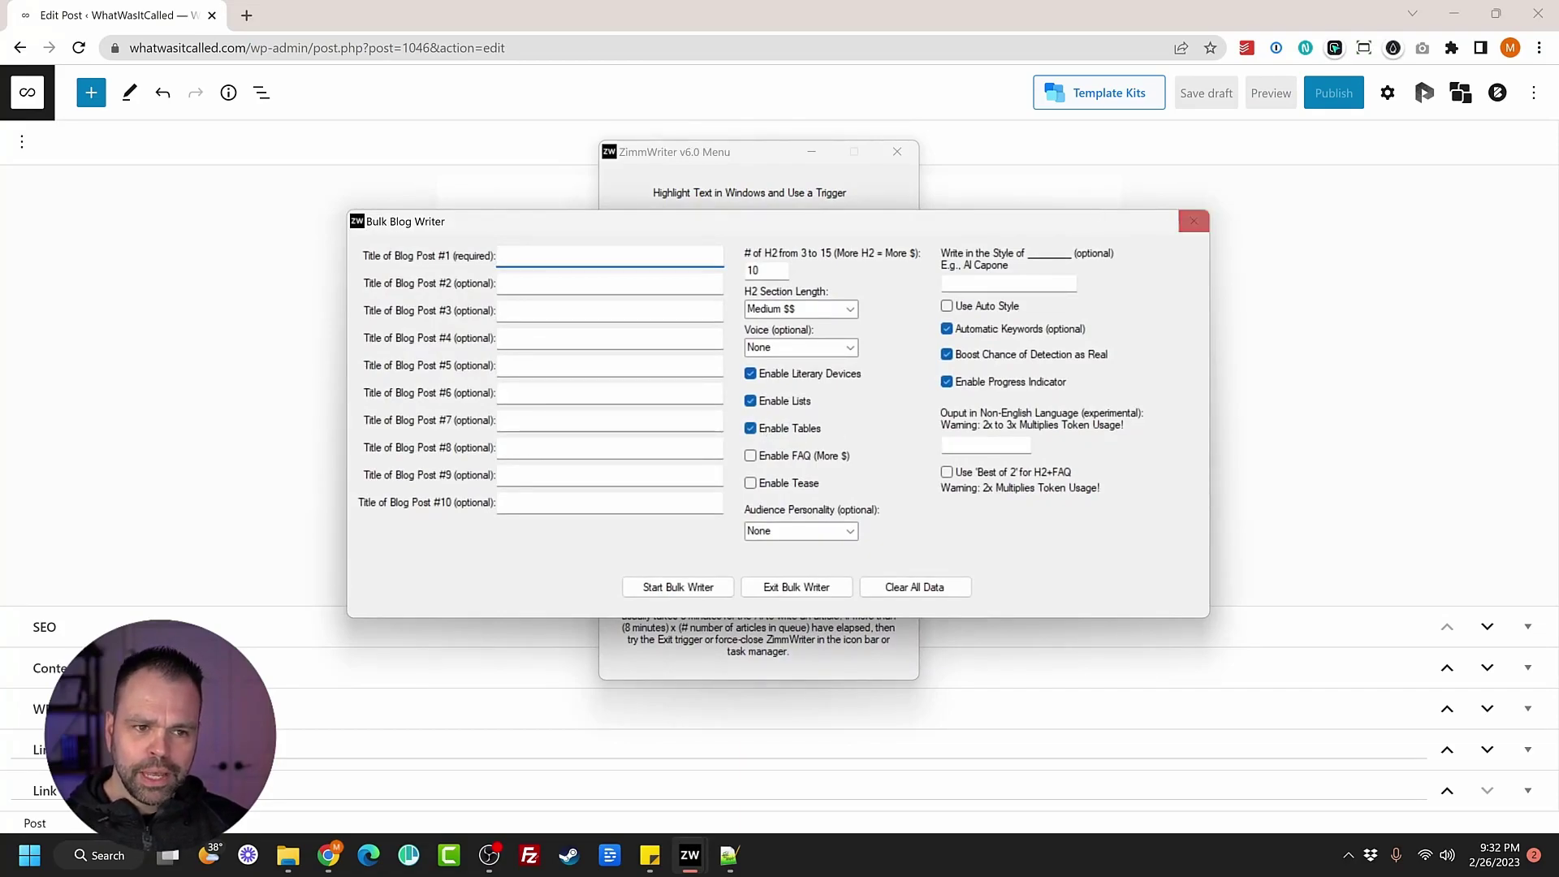
click(1193, 221)
Step: In SEO Blog Writer, clear old data, AI-generate H2s for 'How to Wash a Dog', enable tables
click(751, 401)
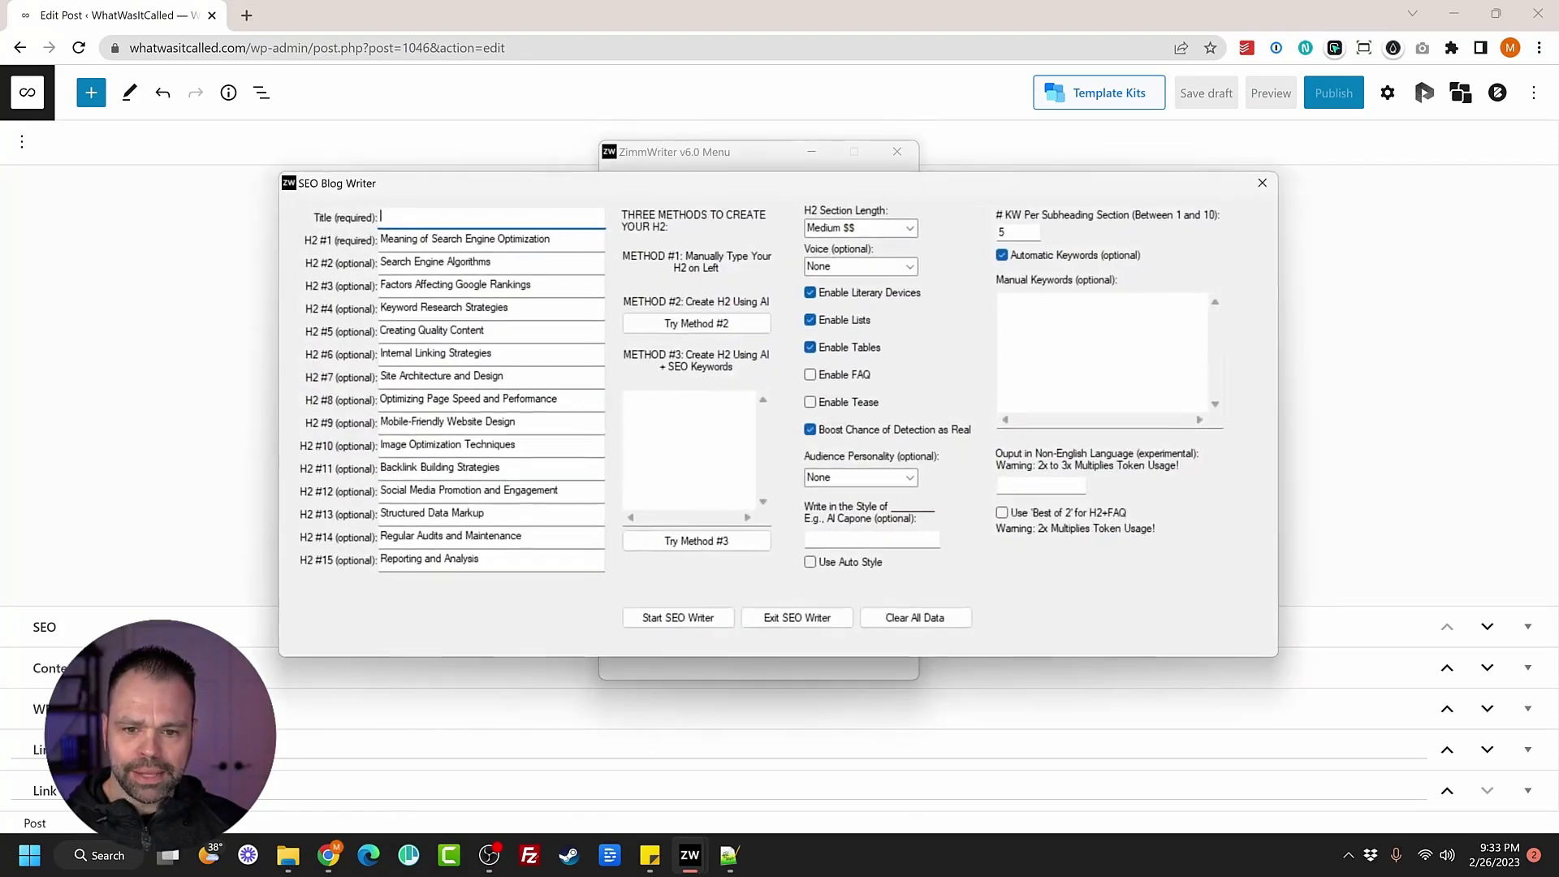
click(937, 626)
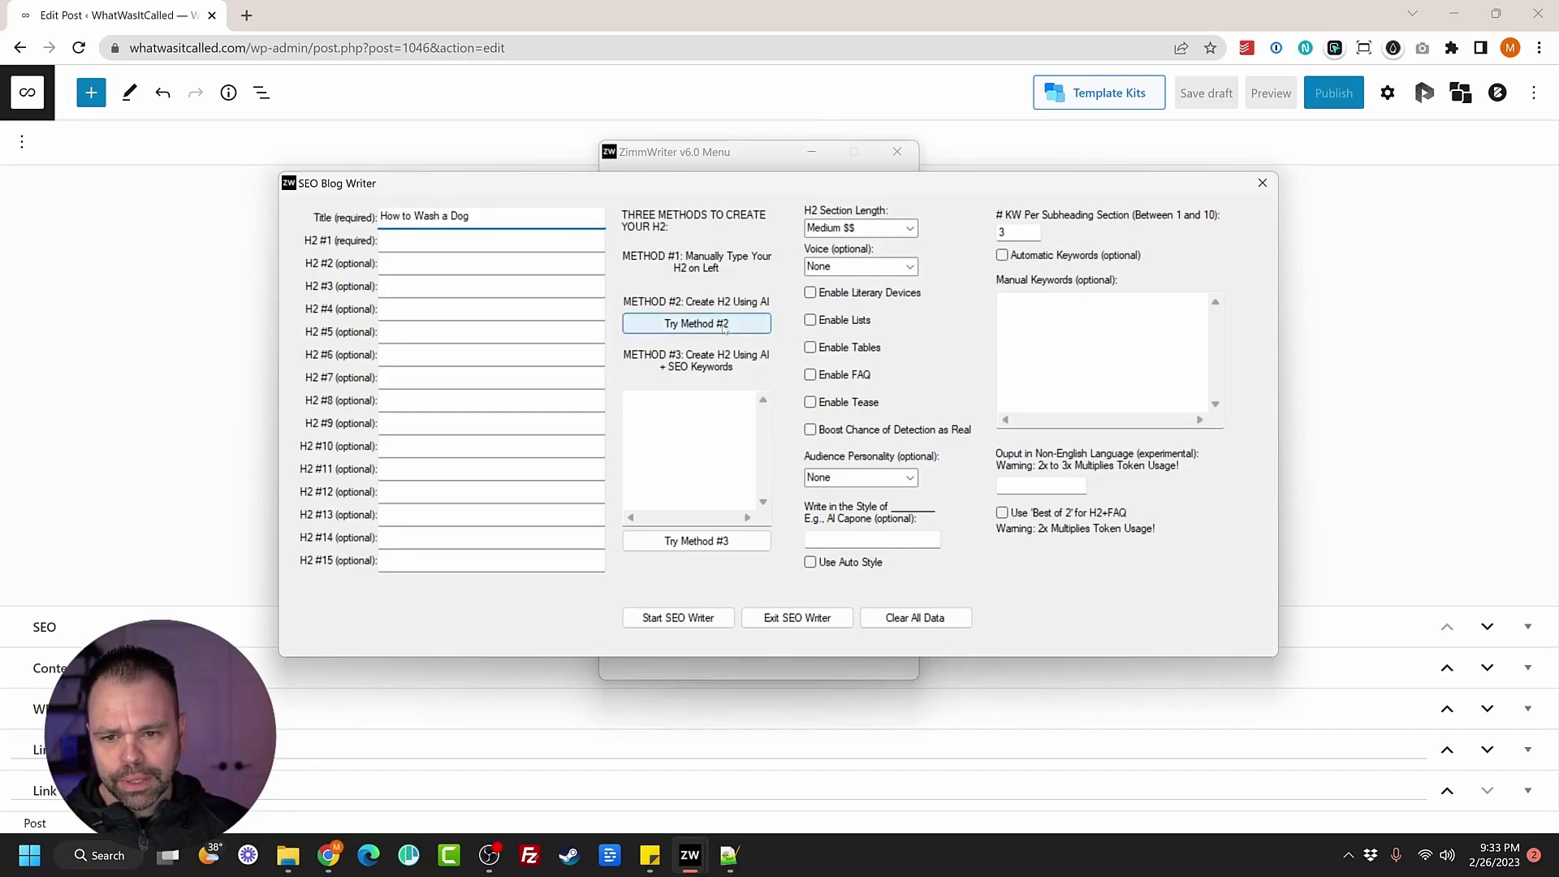
click(727, 326)
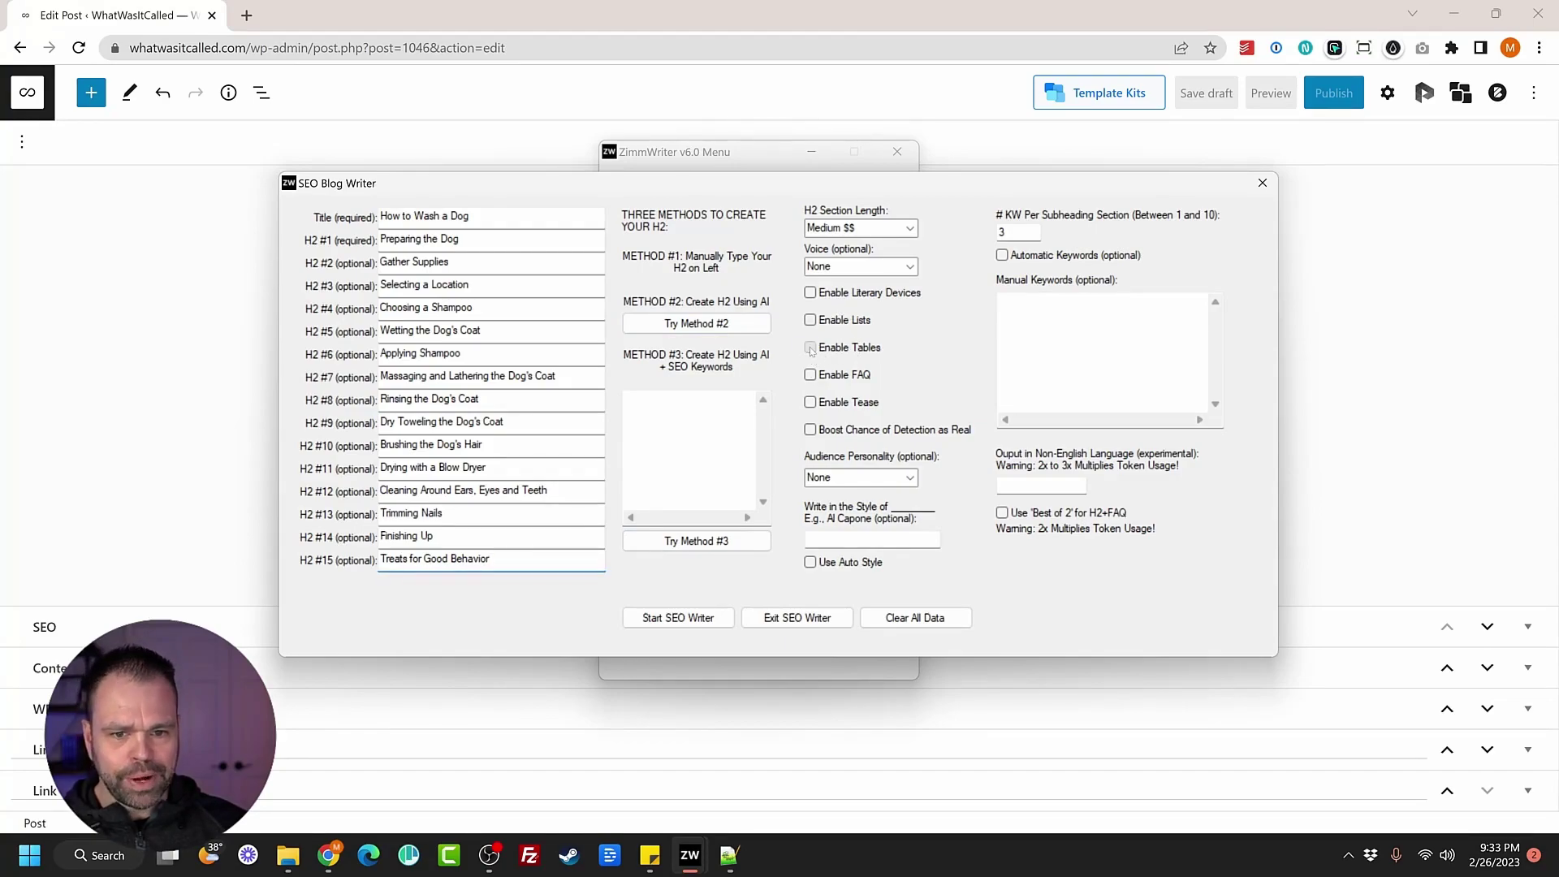
click(810, 347)
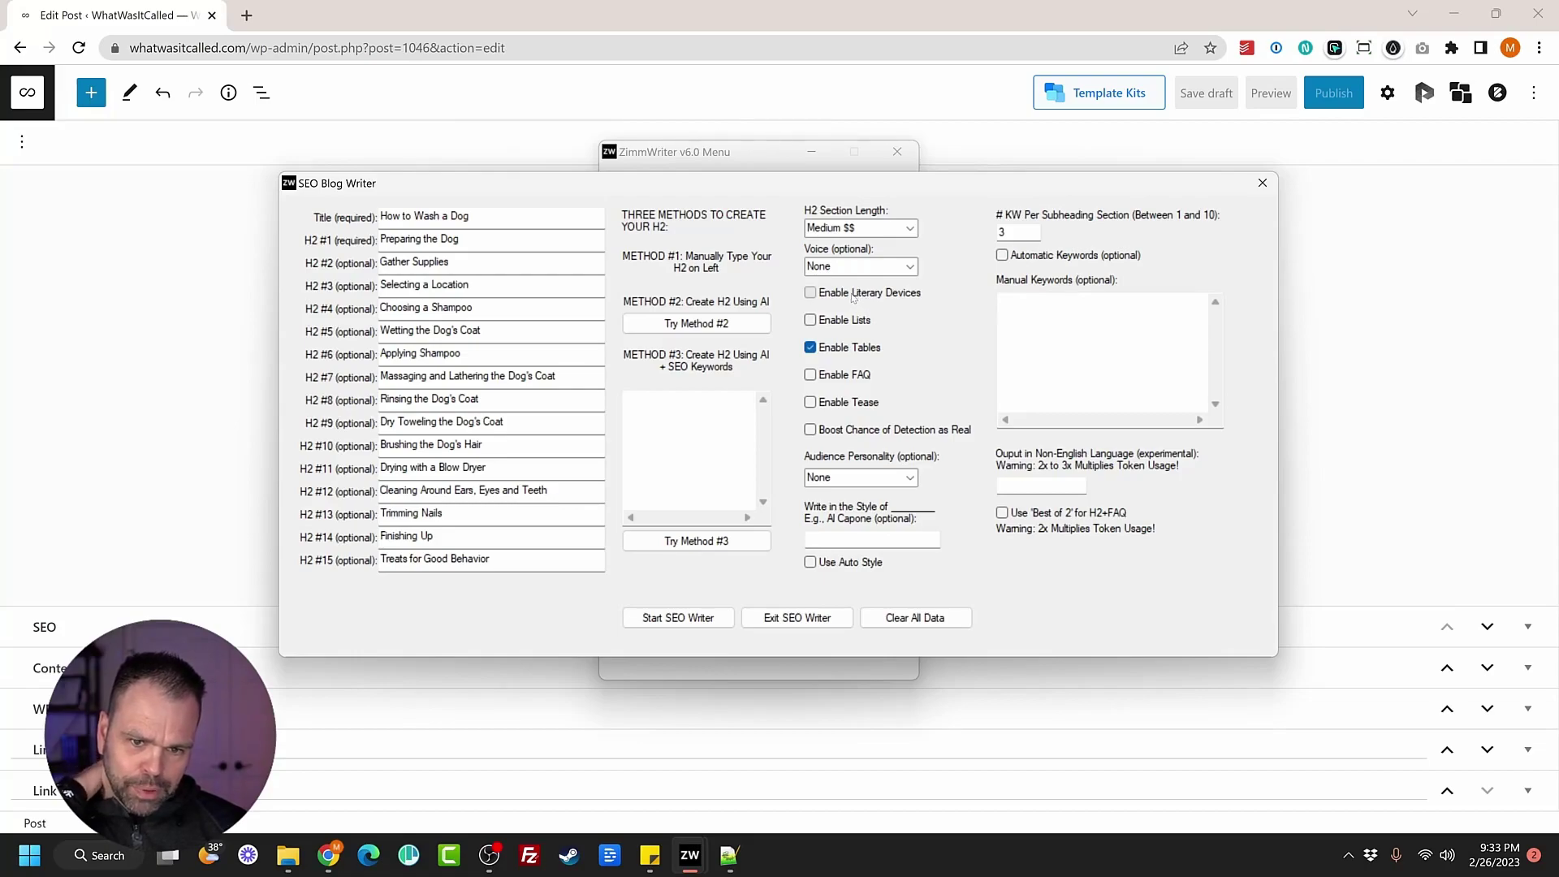
Step: Write the article with Very Personal voice, Boost, Caregiver audience and automatic keywords
click(909, 272)
click(868, 297)
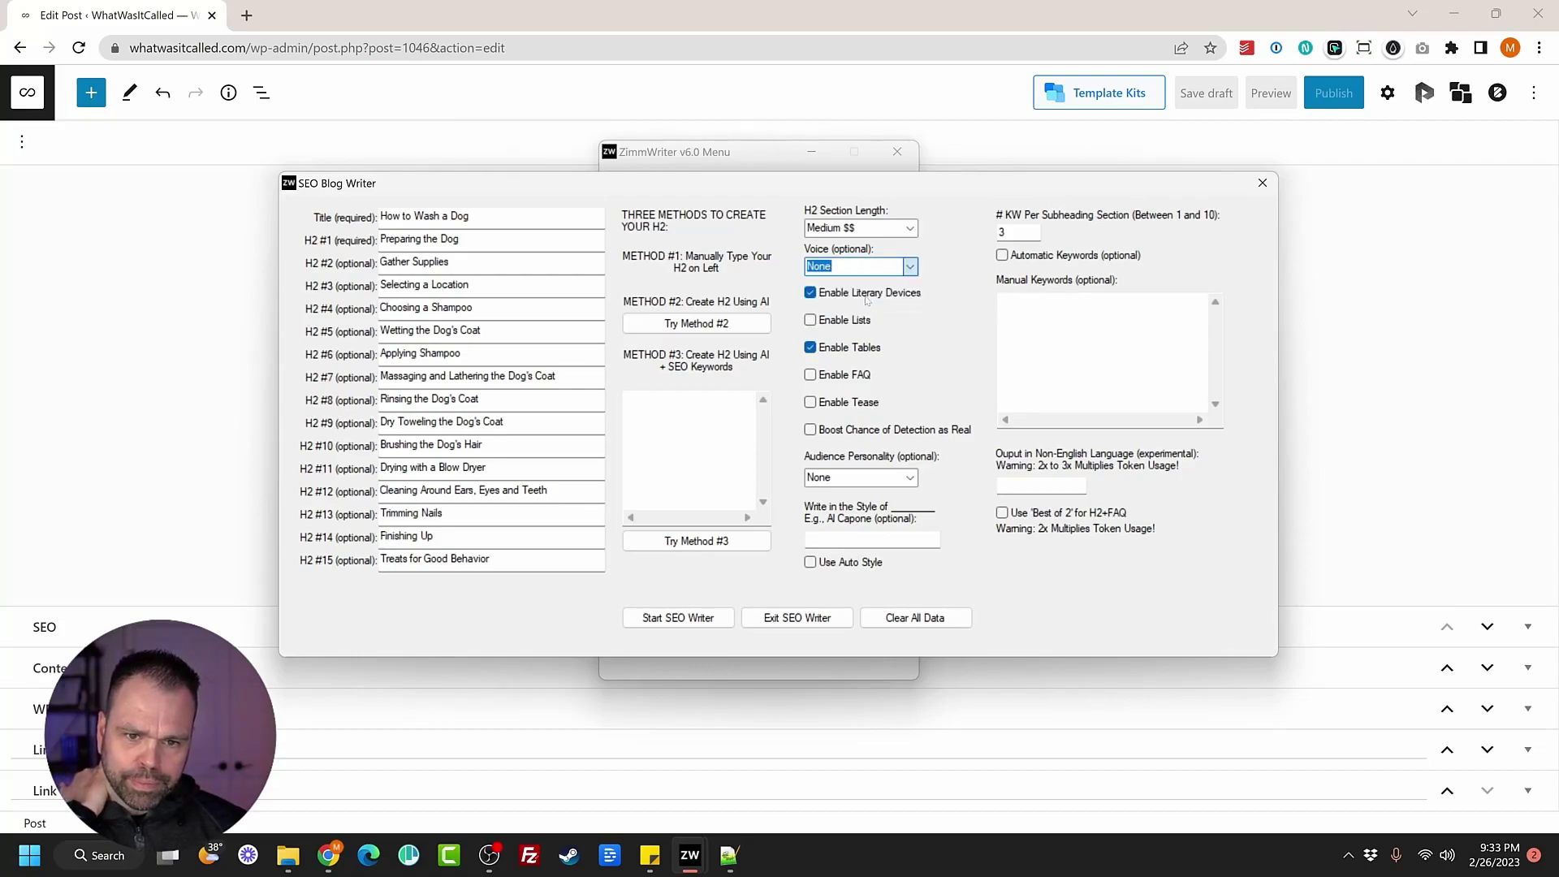
click(850, 430)
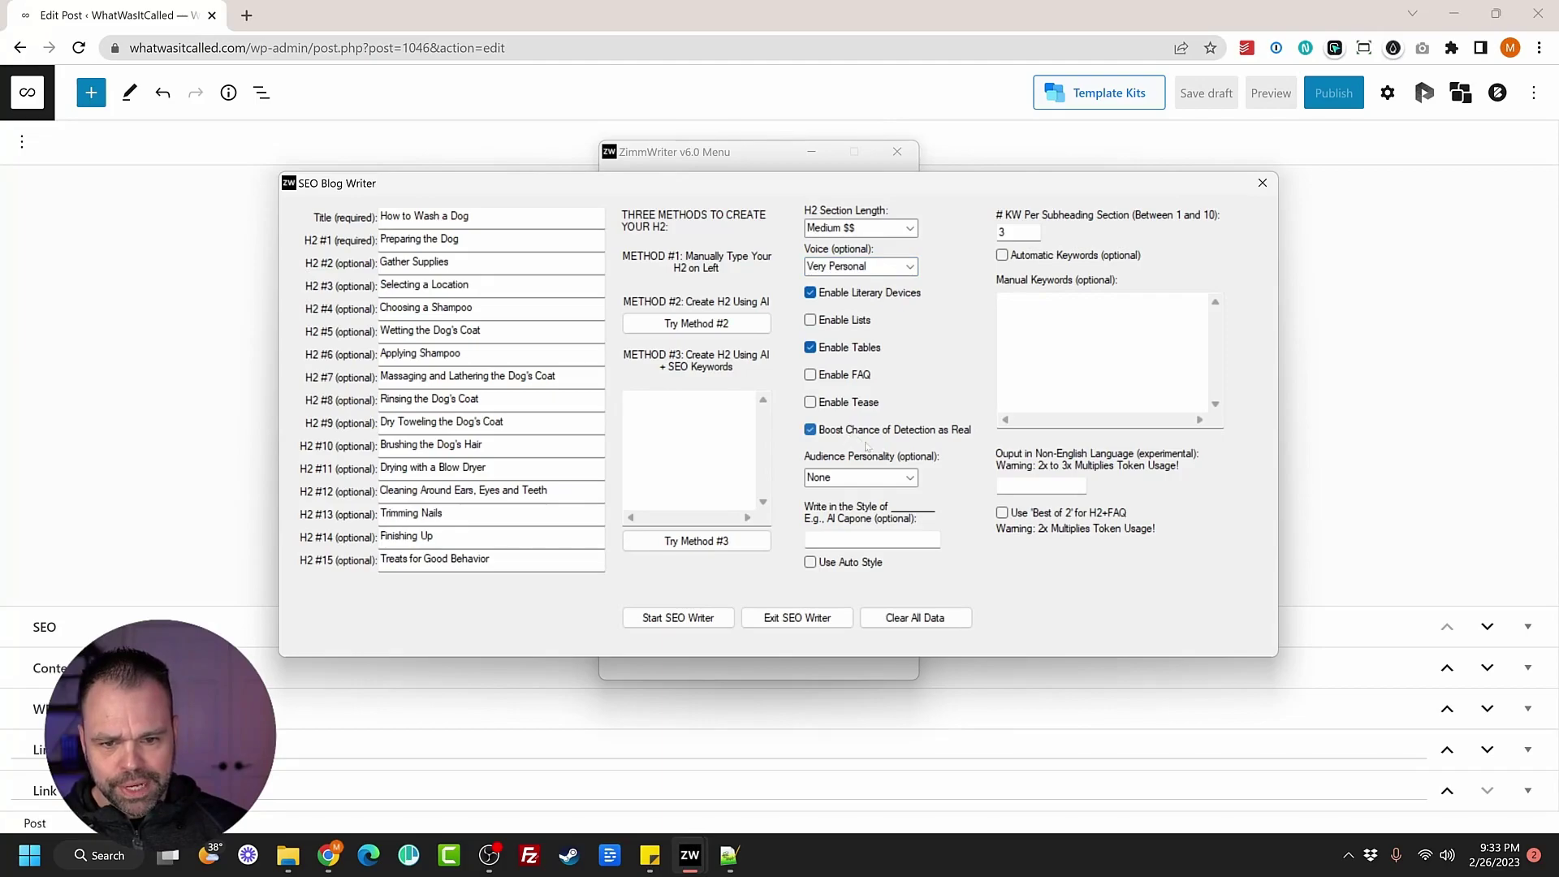
click(910, 477)
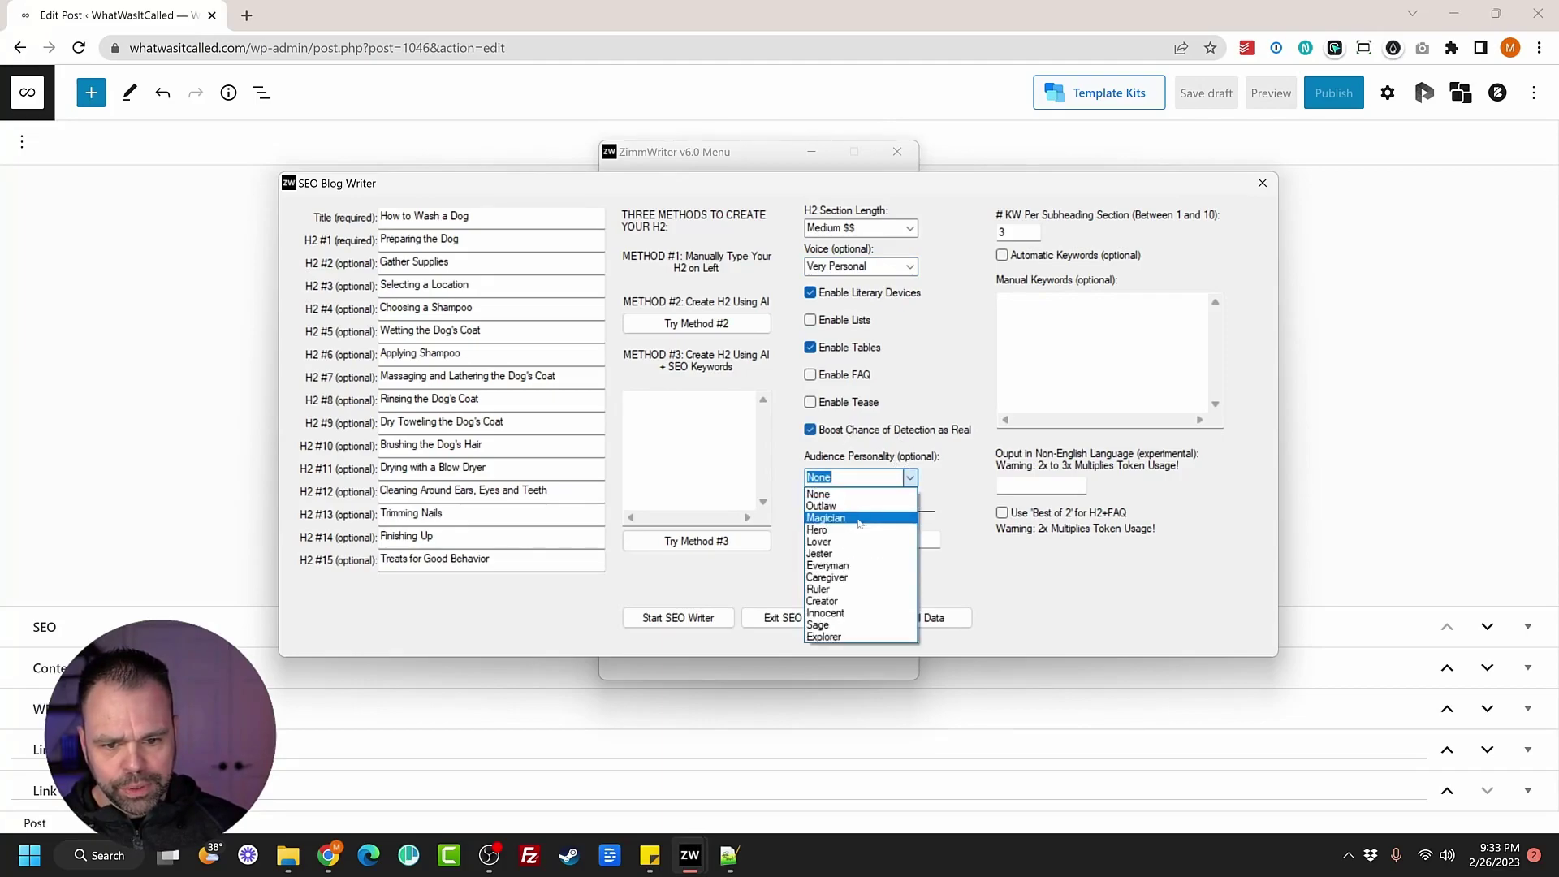
click(853, 577)
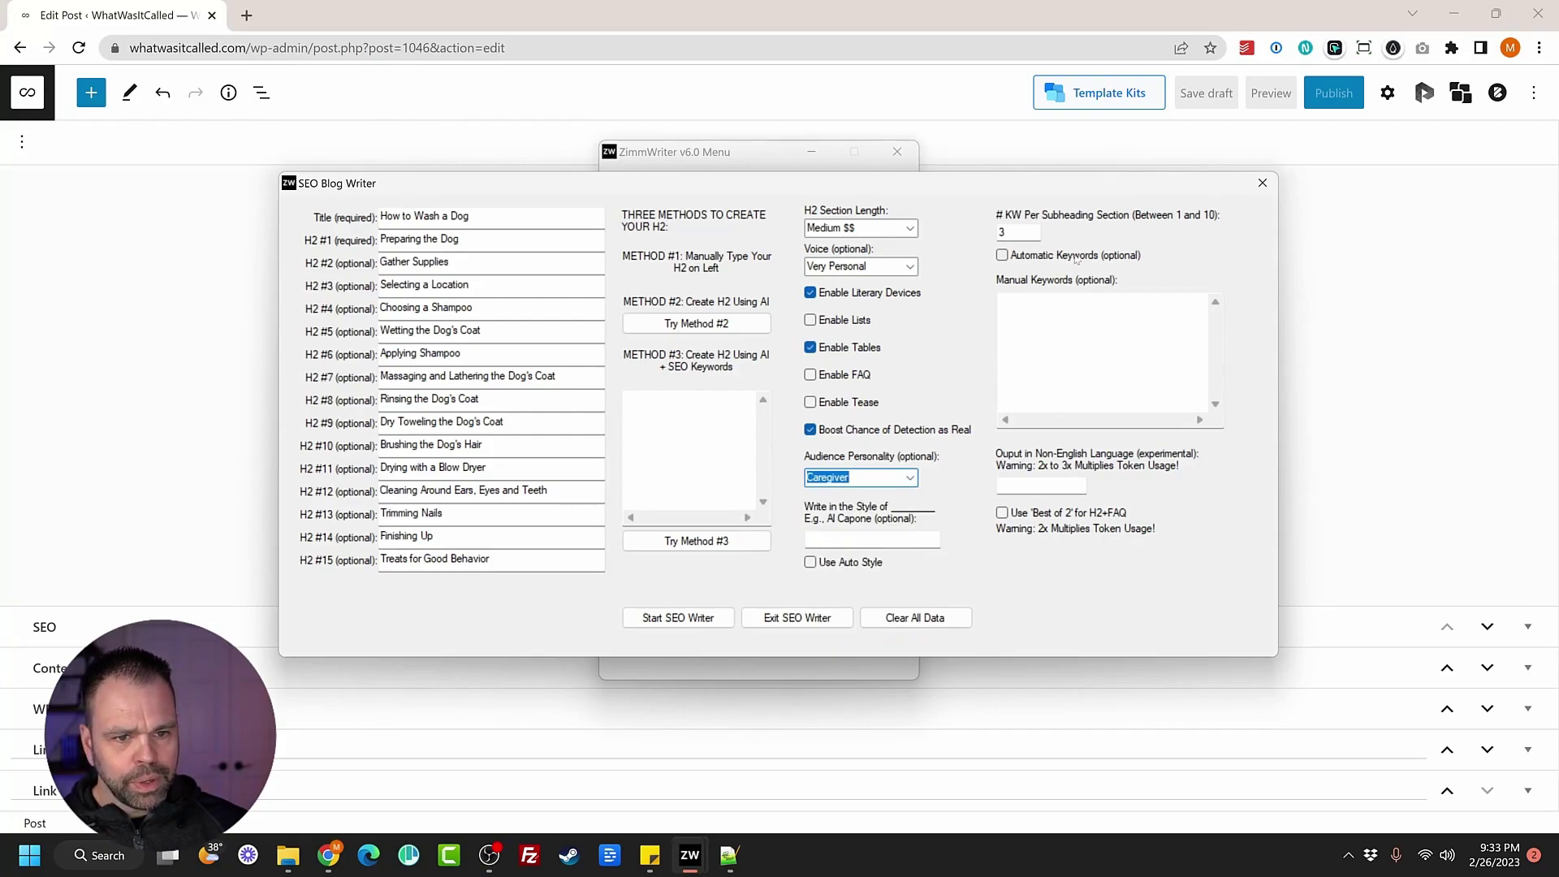
click(1001, 255)
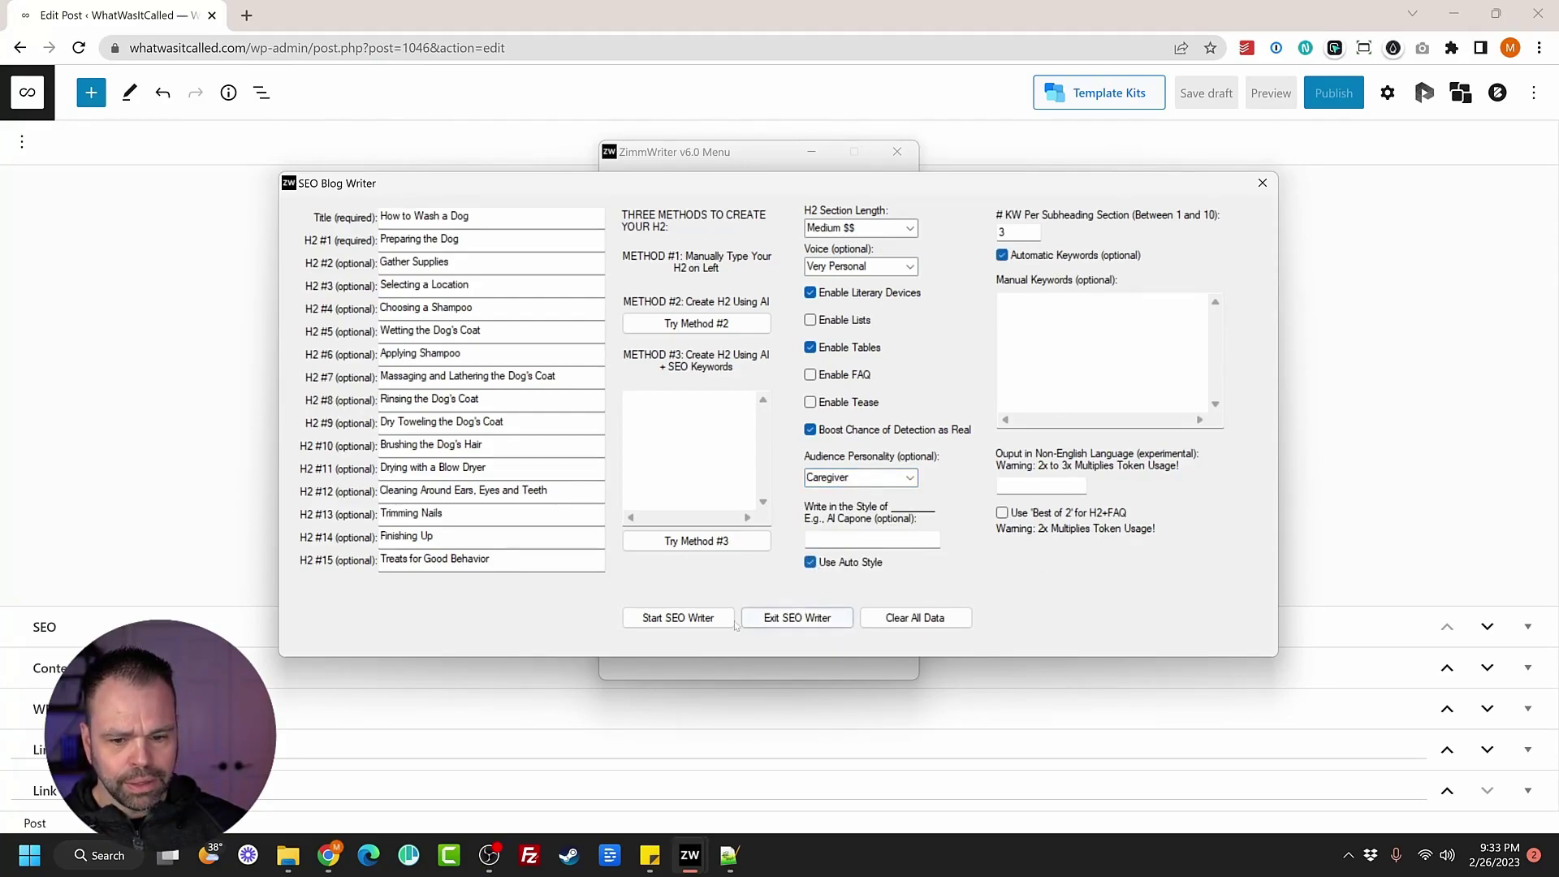
click(683, 624)
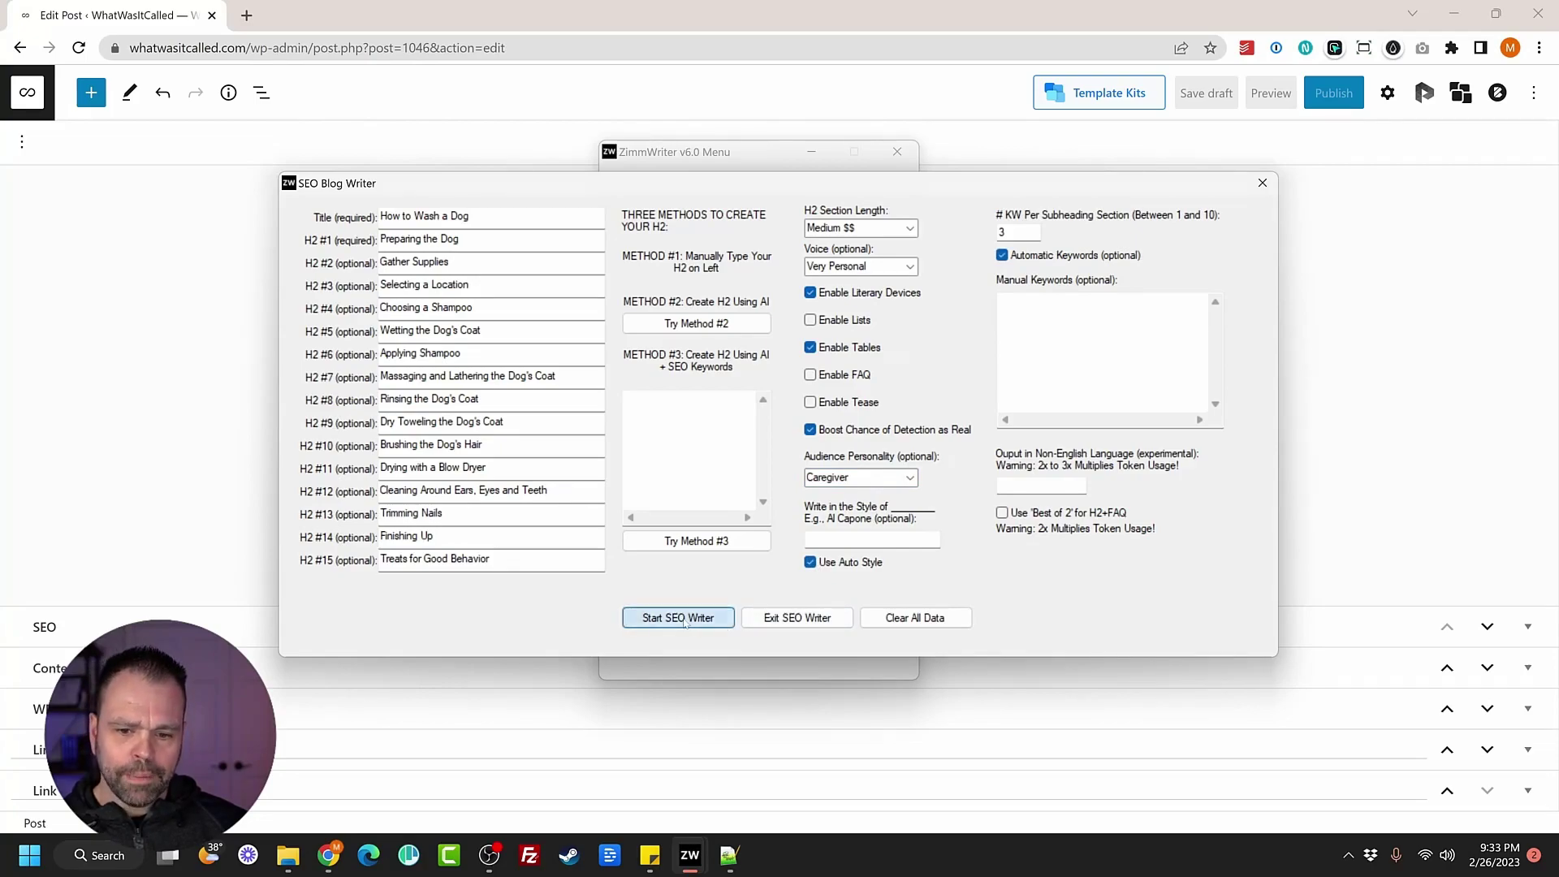
click(934, 518)
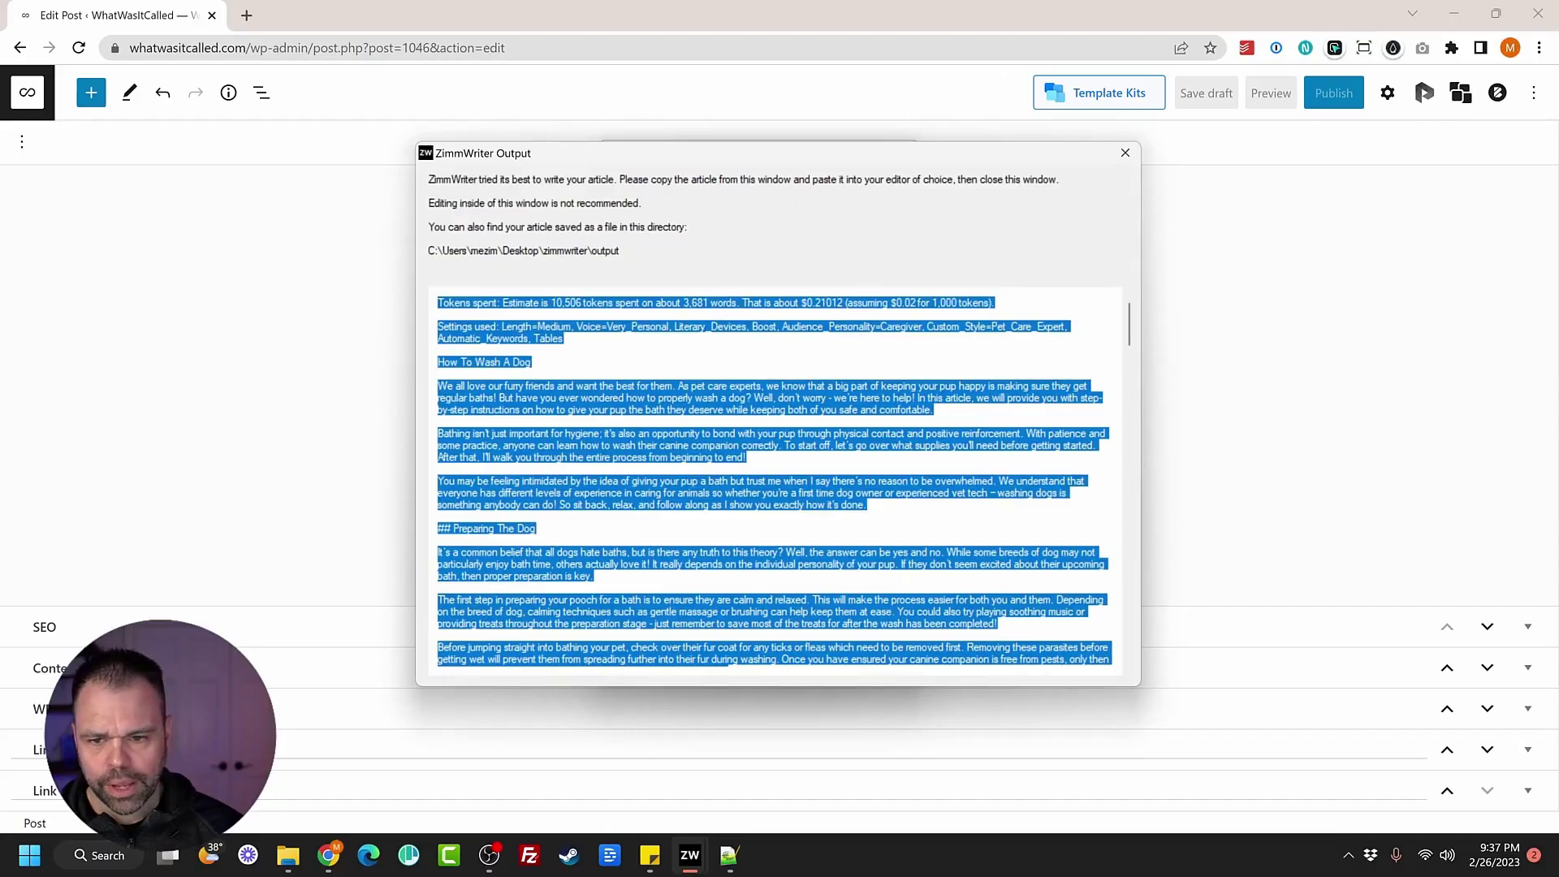
Step: Note the 3,681-word count and $0.21012 cost, copy the article, and return to WordPress
click(999, 397)
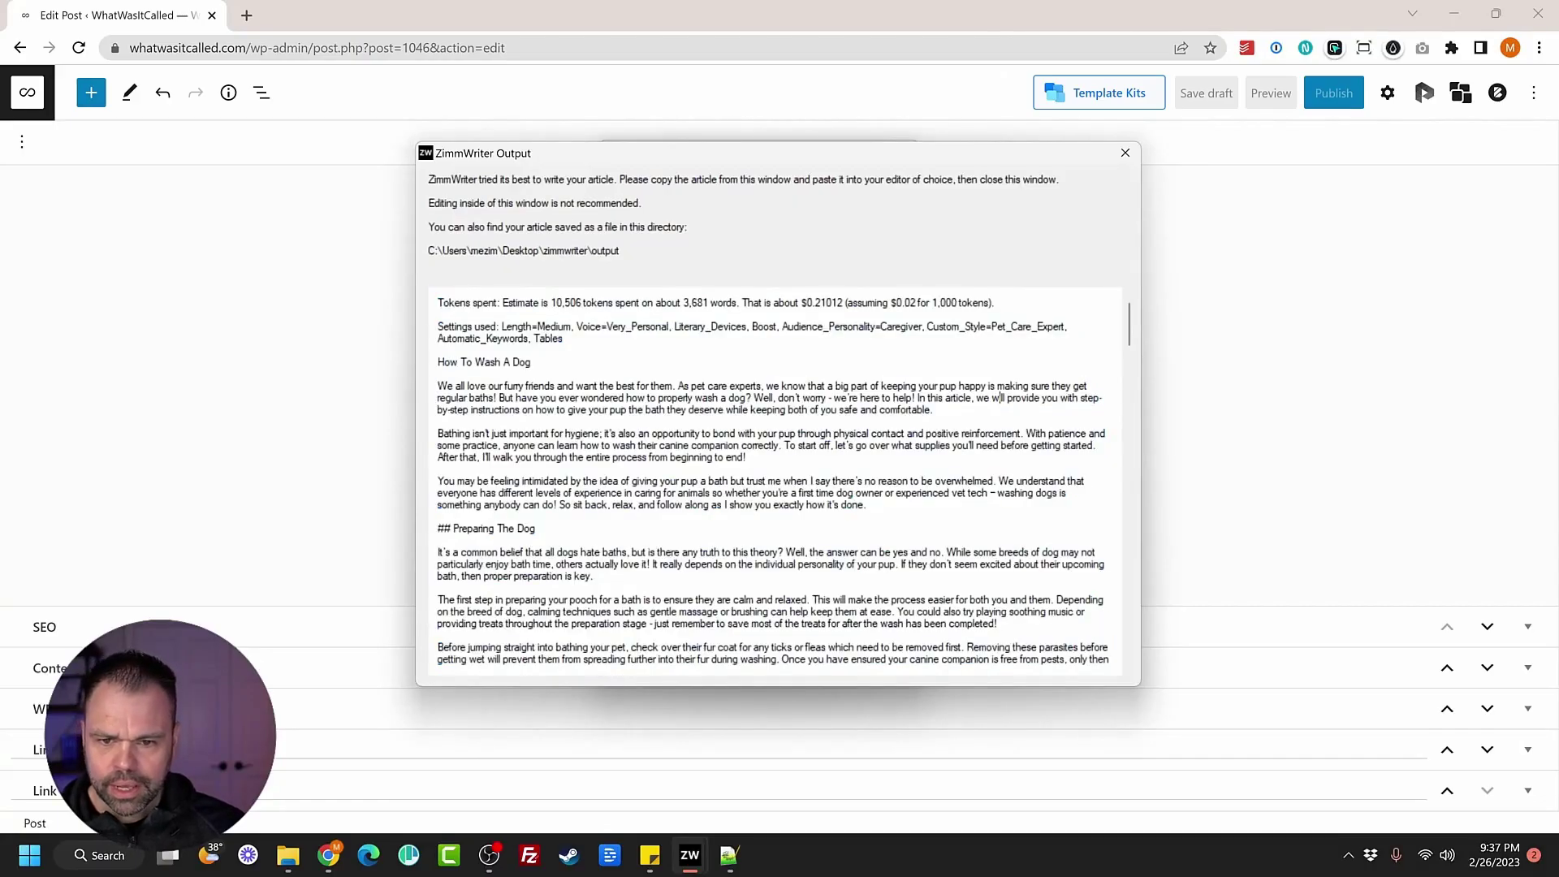
drag(709, 303, 679, 303)
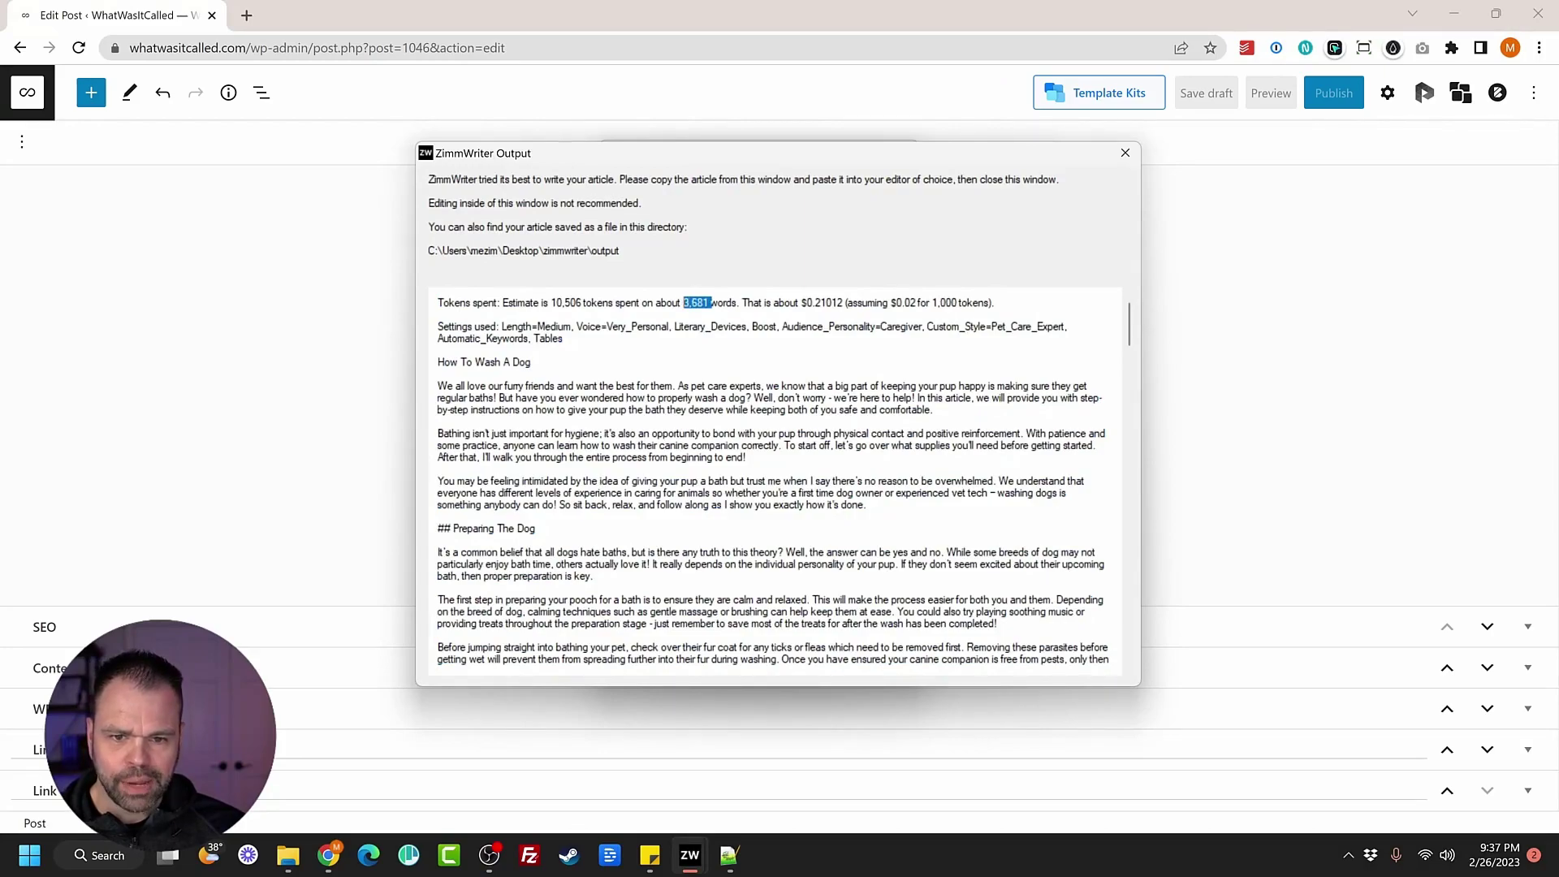
drag(800, 303, 843, 303)
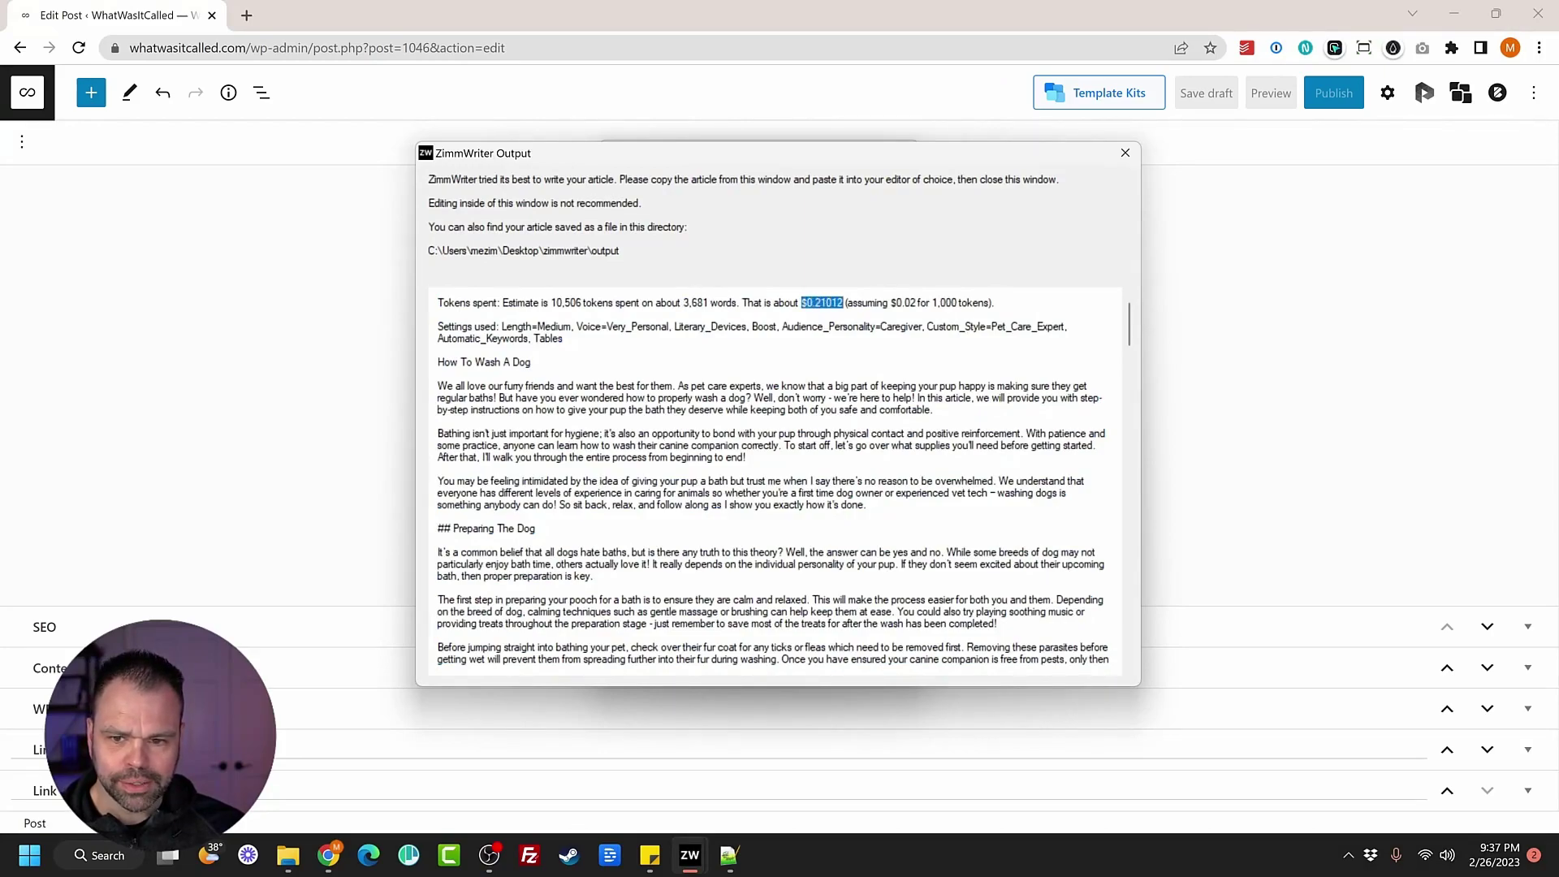
drag(1141, 323, 1129, 644)
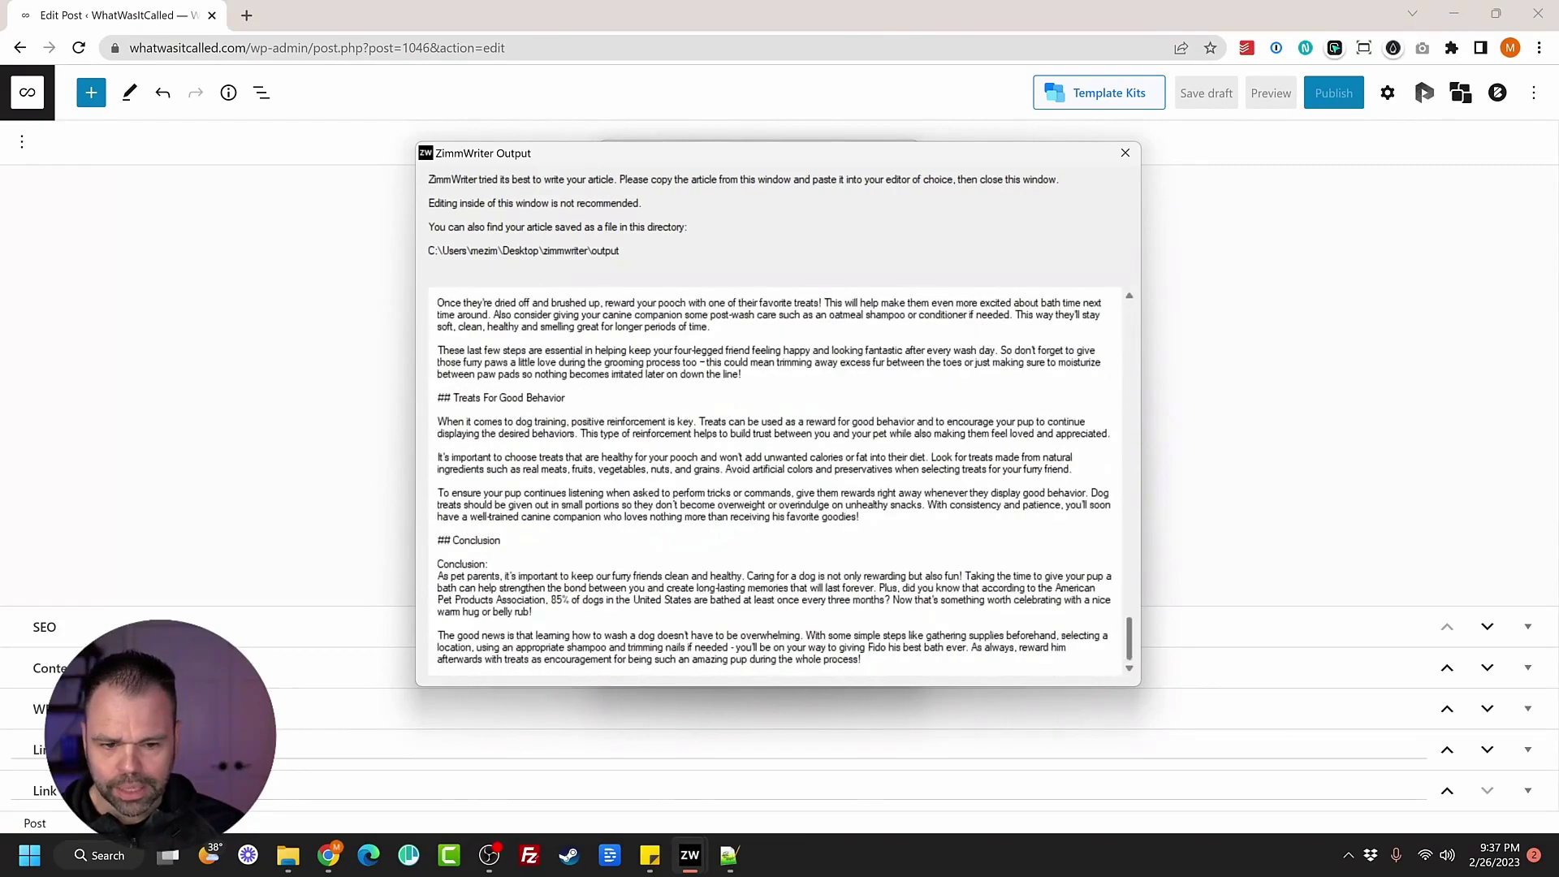
key(ctrl+a)
click(1299, 303)
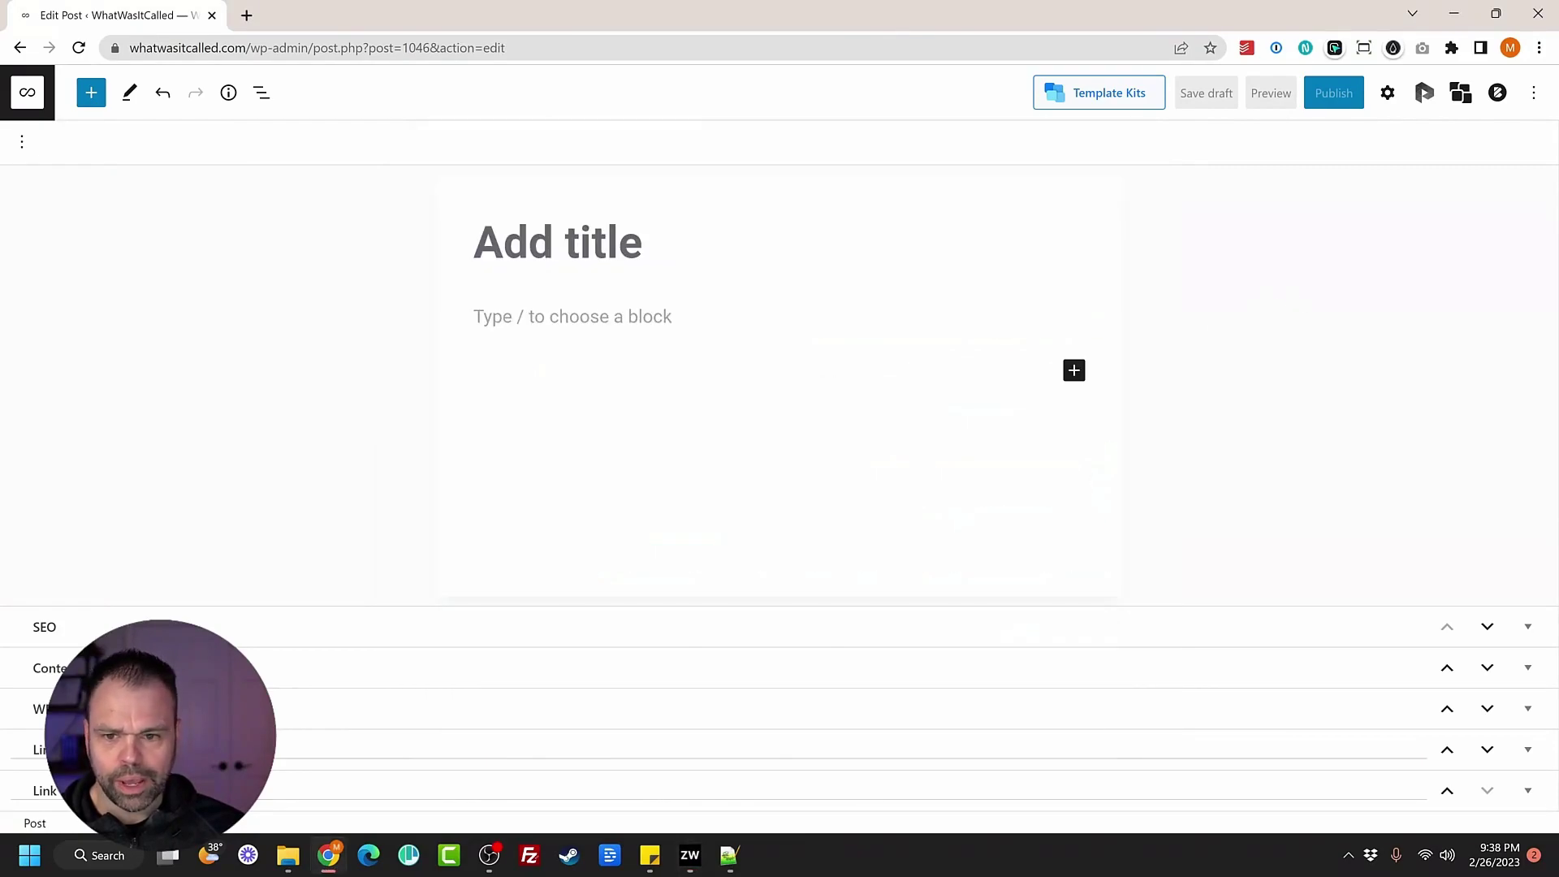
Step: Paste the article into the post, move 'How To Wash A Dog' into the title, and check headings
key(ctrl+v)
scroll(1557, 228, up, 5)
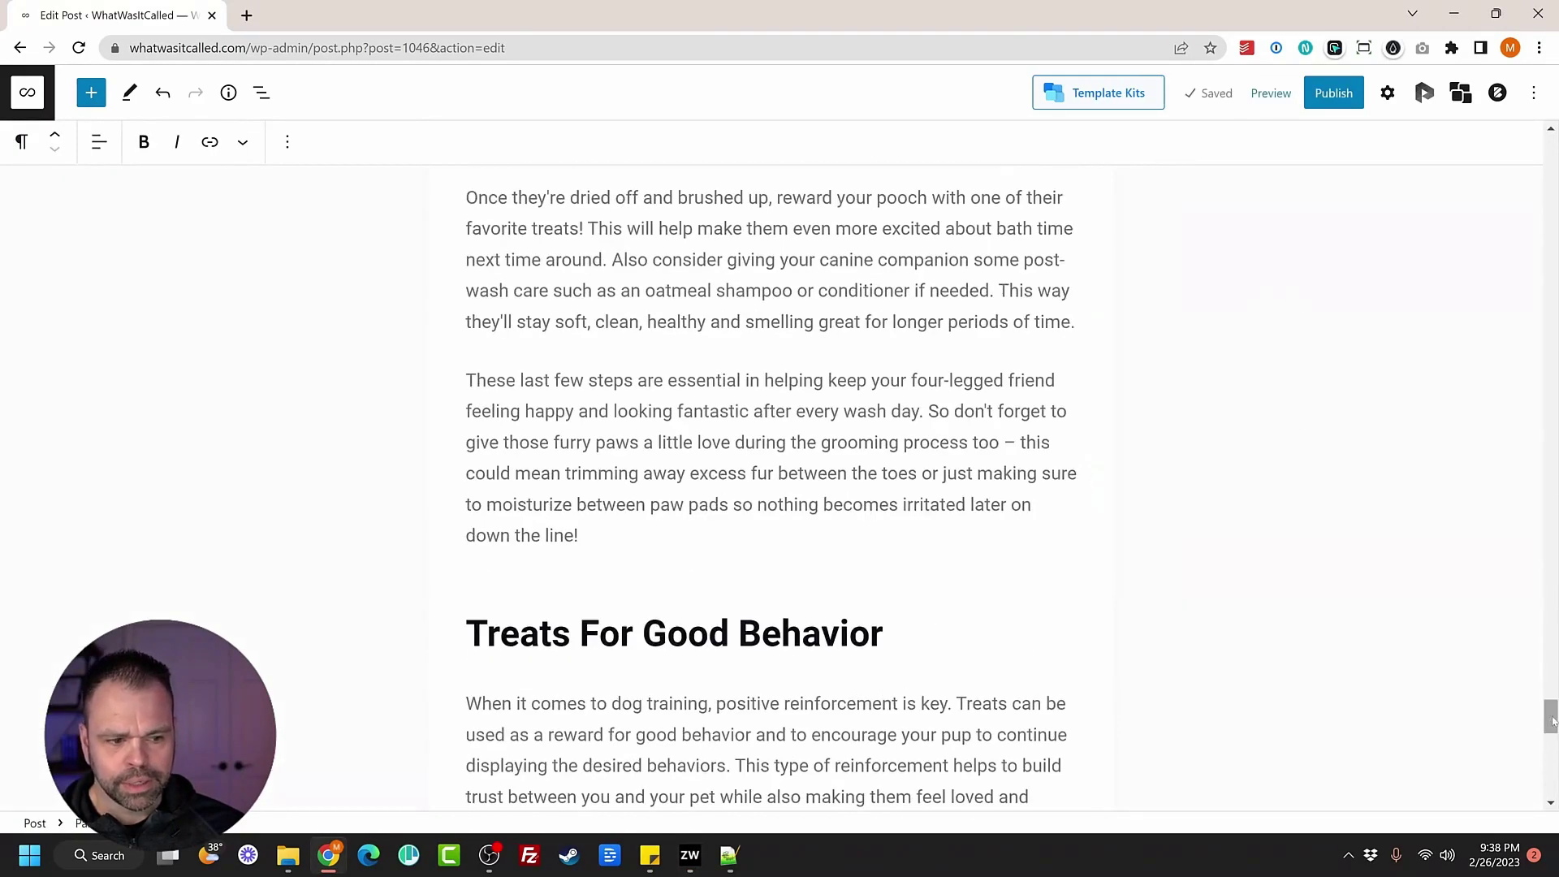
scroll(1556, 227, up, 10)
scroll(1556, 228, up, 10)
drag(631, 317, 425, 323)
key(ctrl+c)
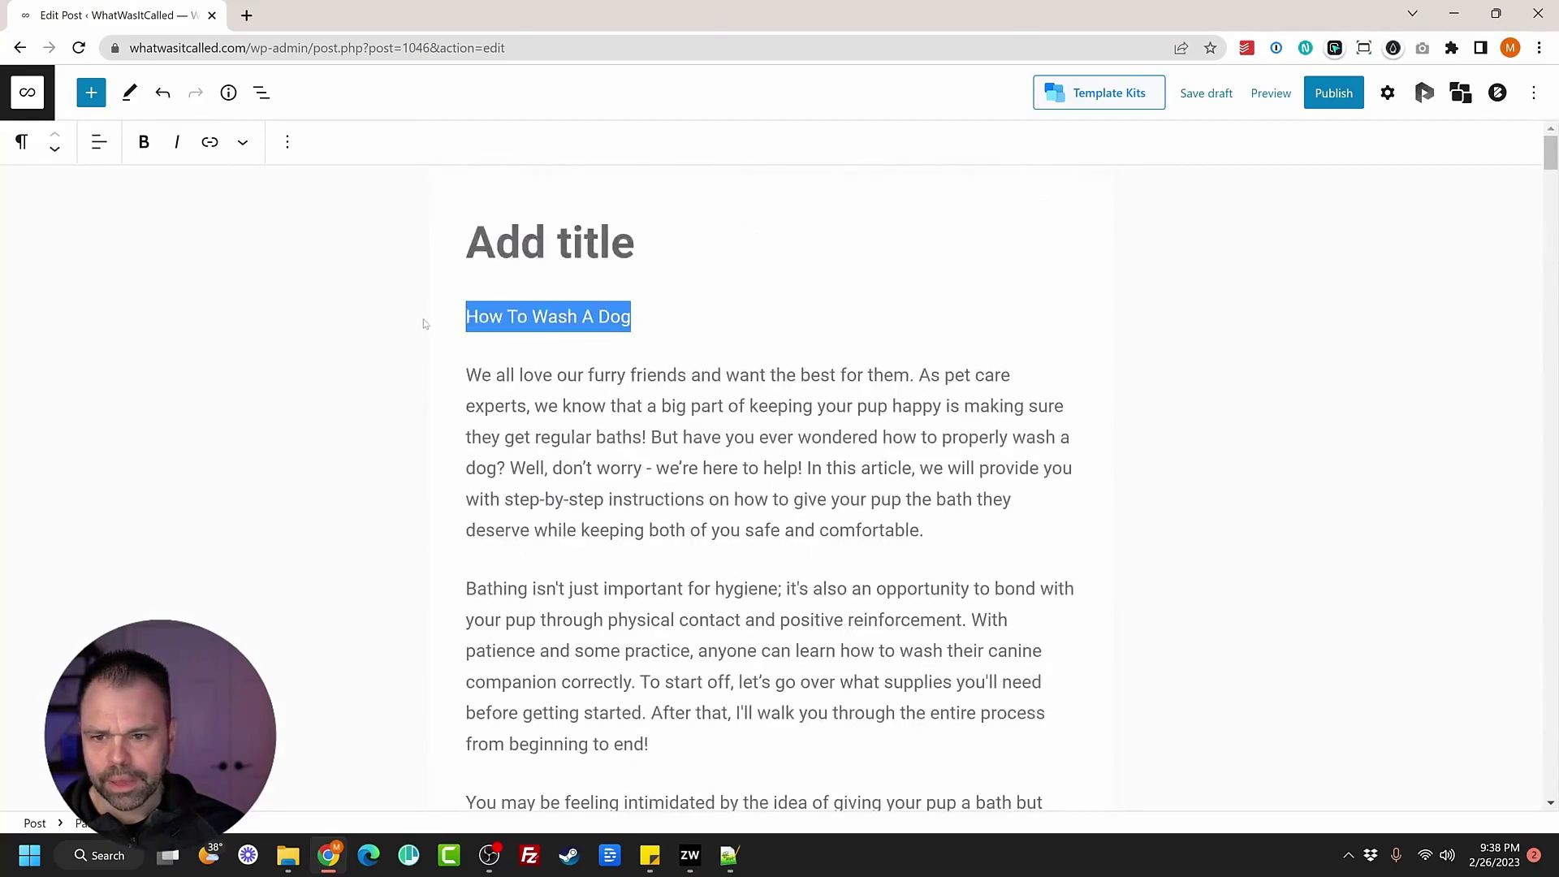
key(Up)
key(ctrl+v)
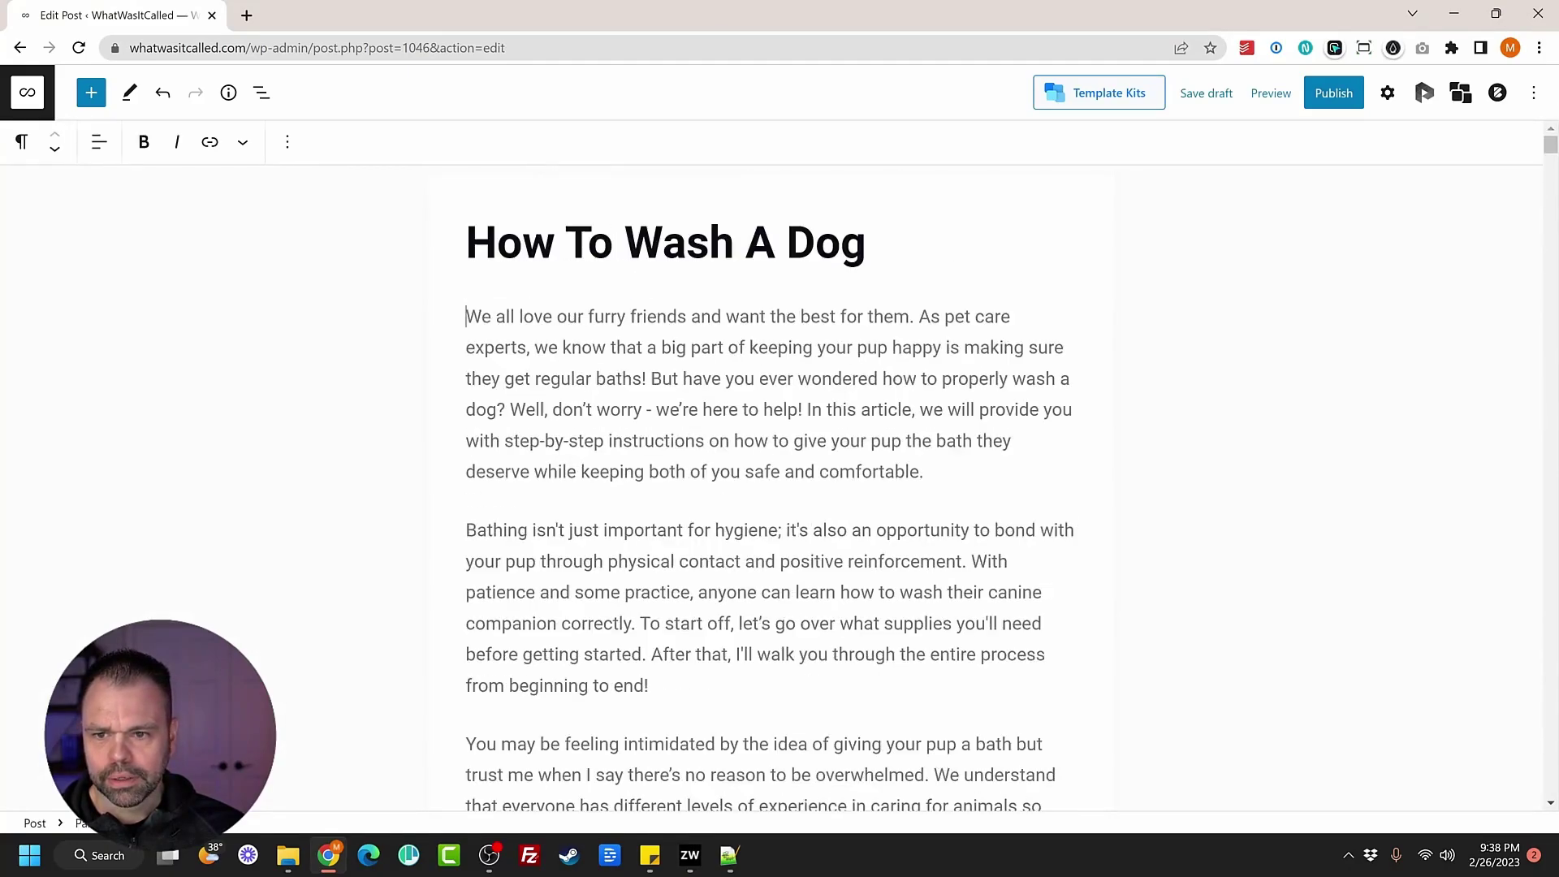
scroll(769, 488, down, 3)
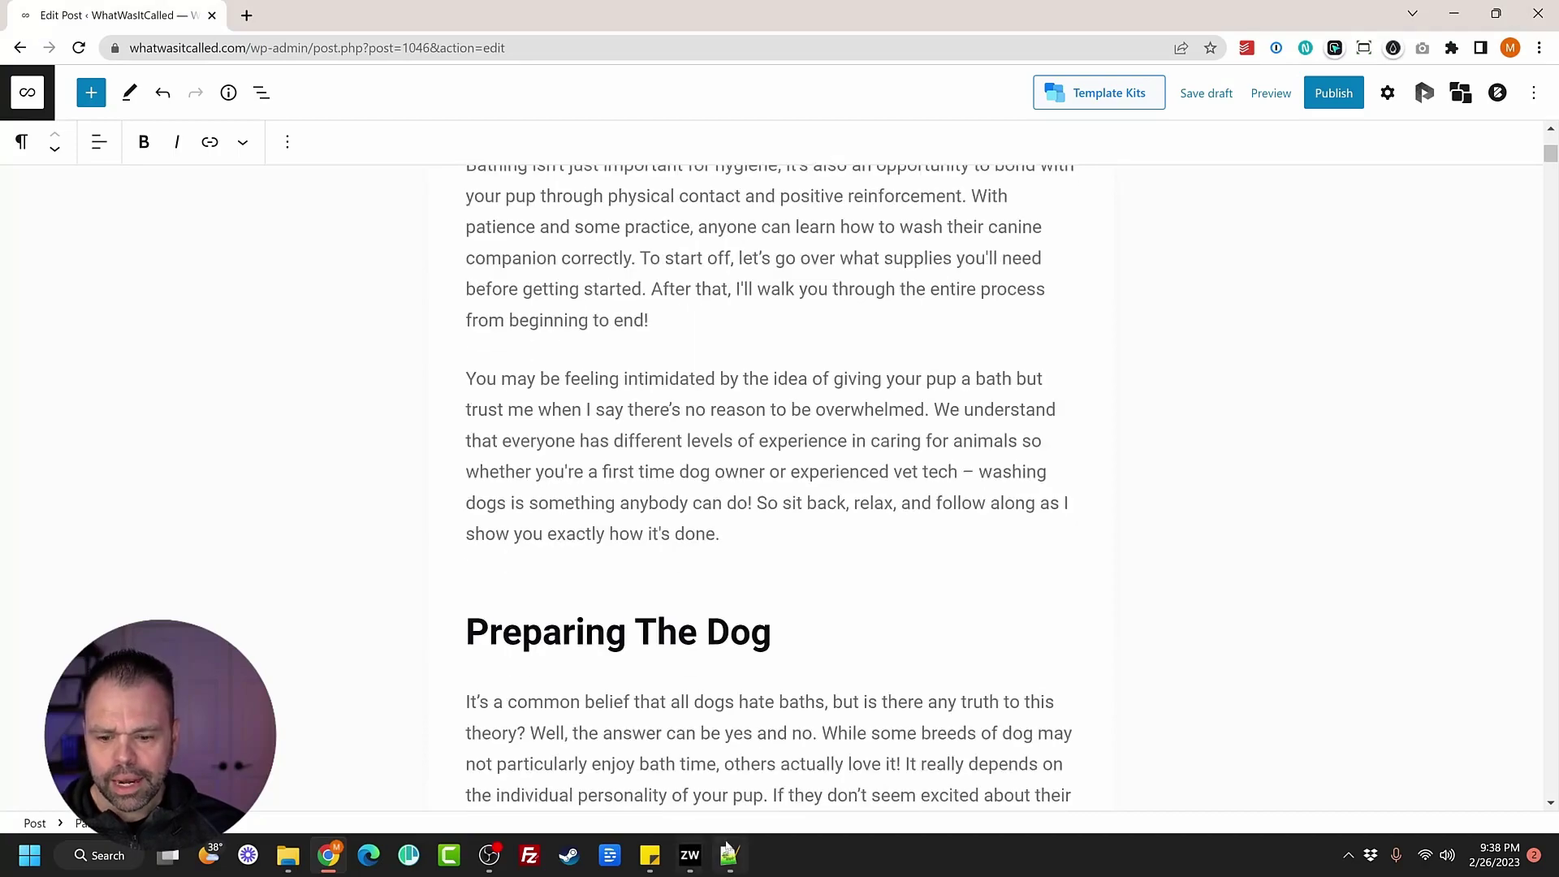
click(736, 755)
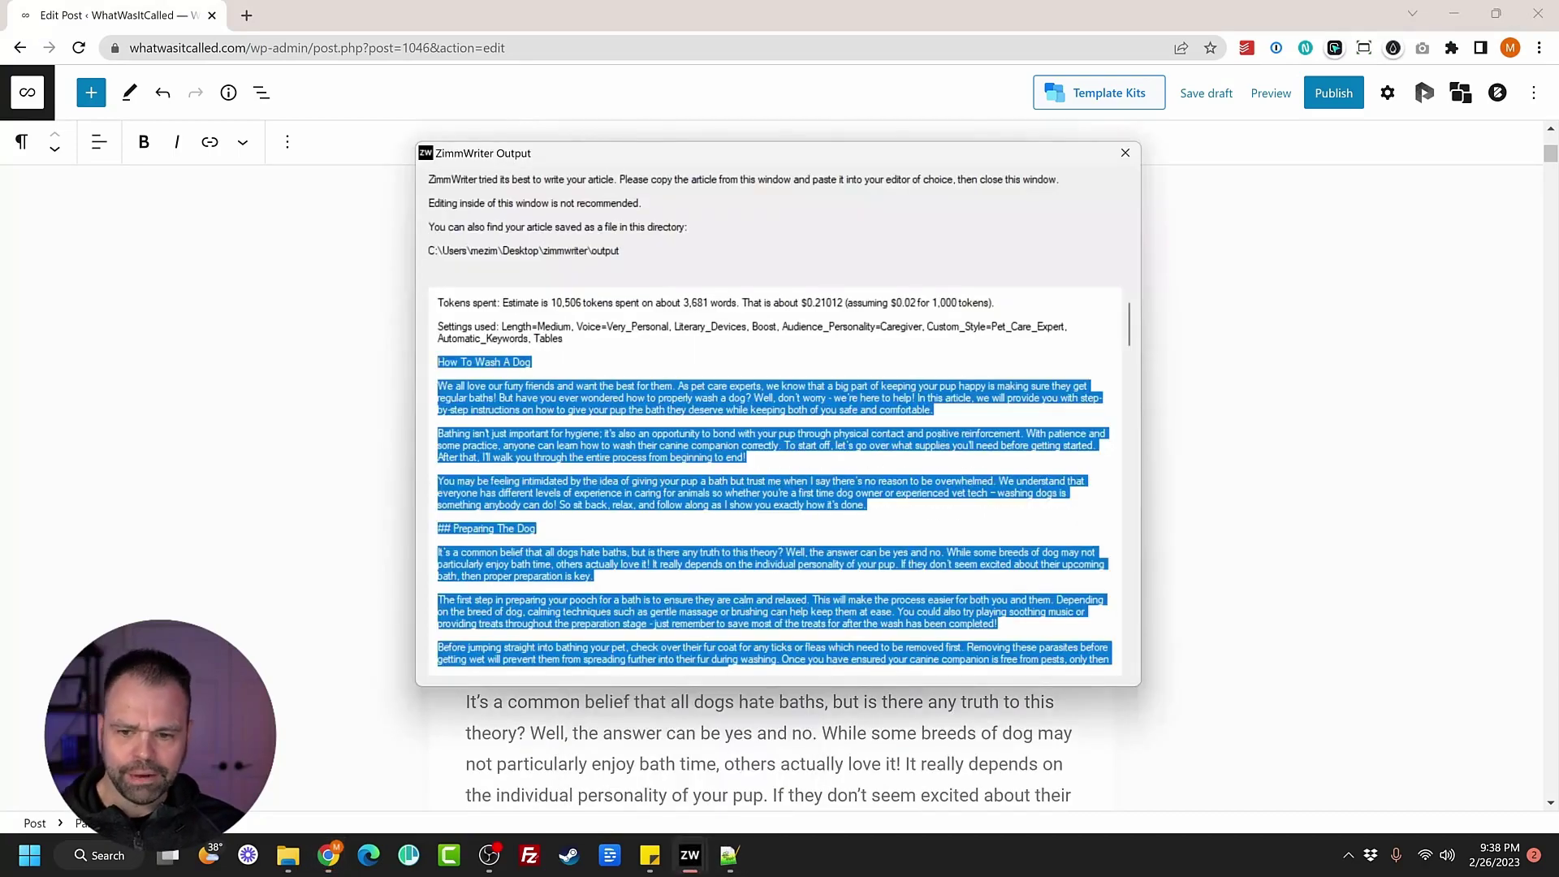
click(692, 733)
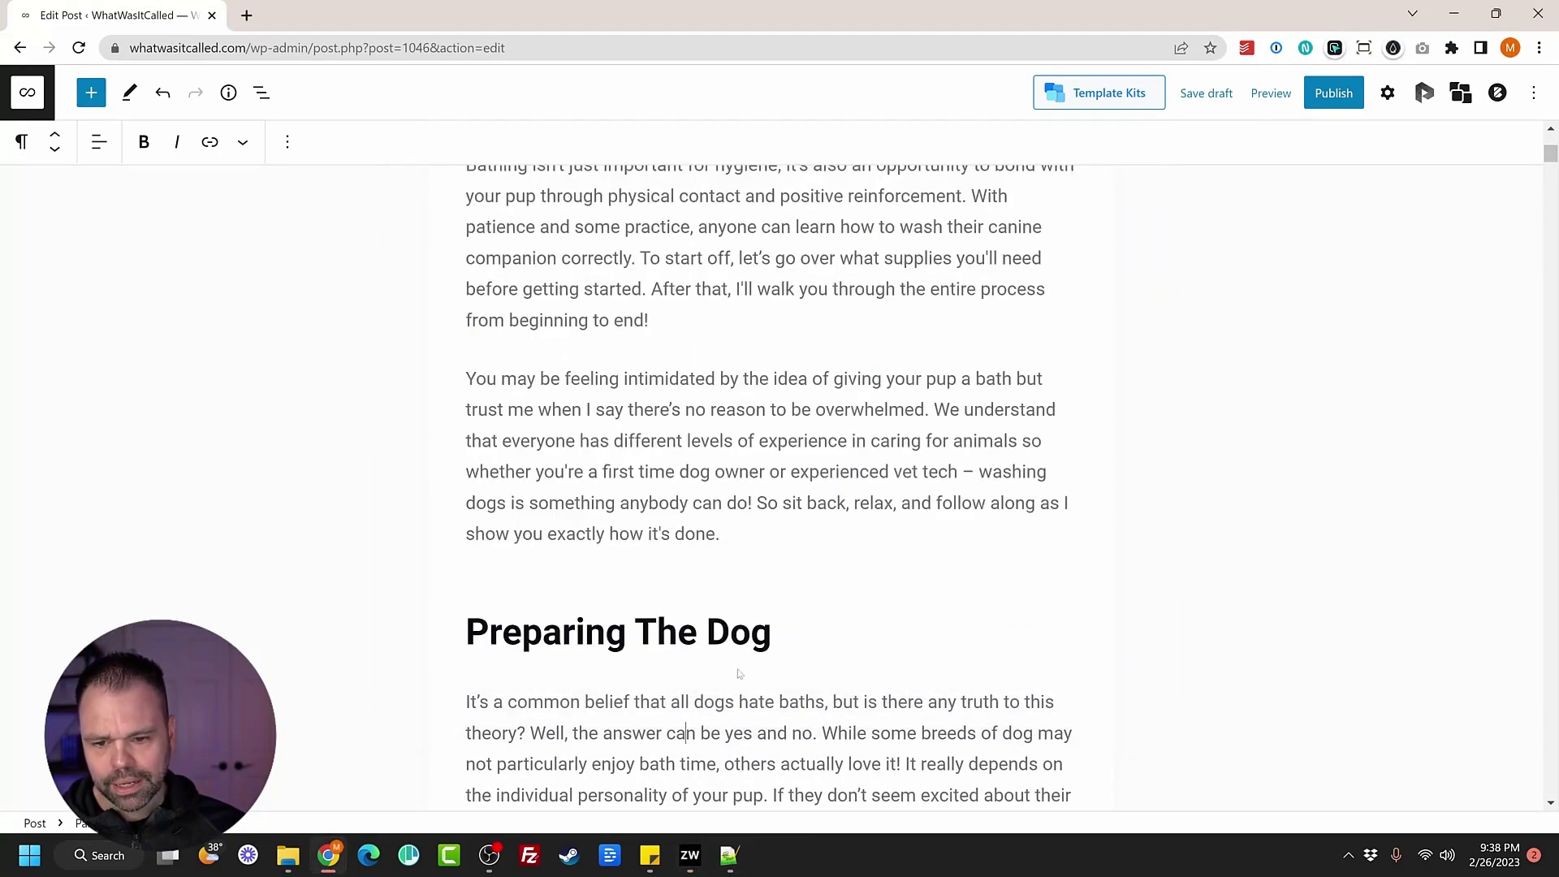
scroll(833, 567, down, 2)
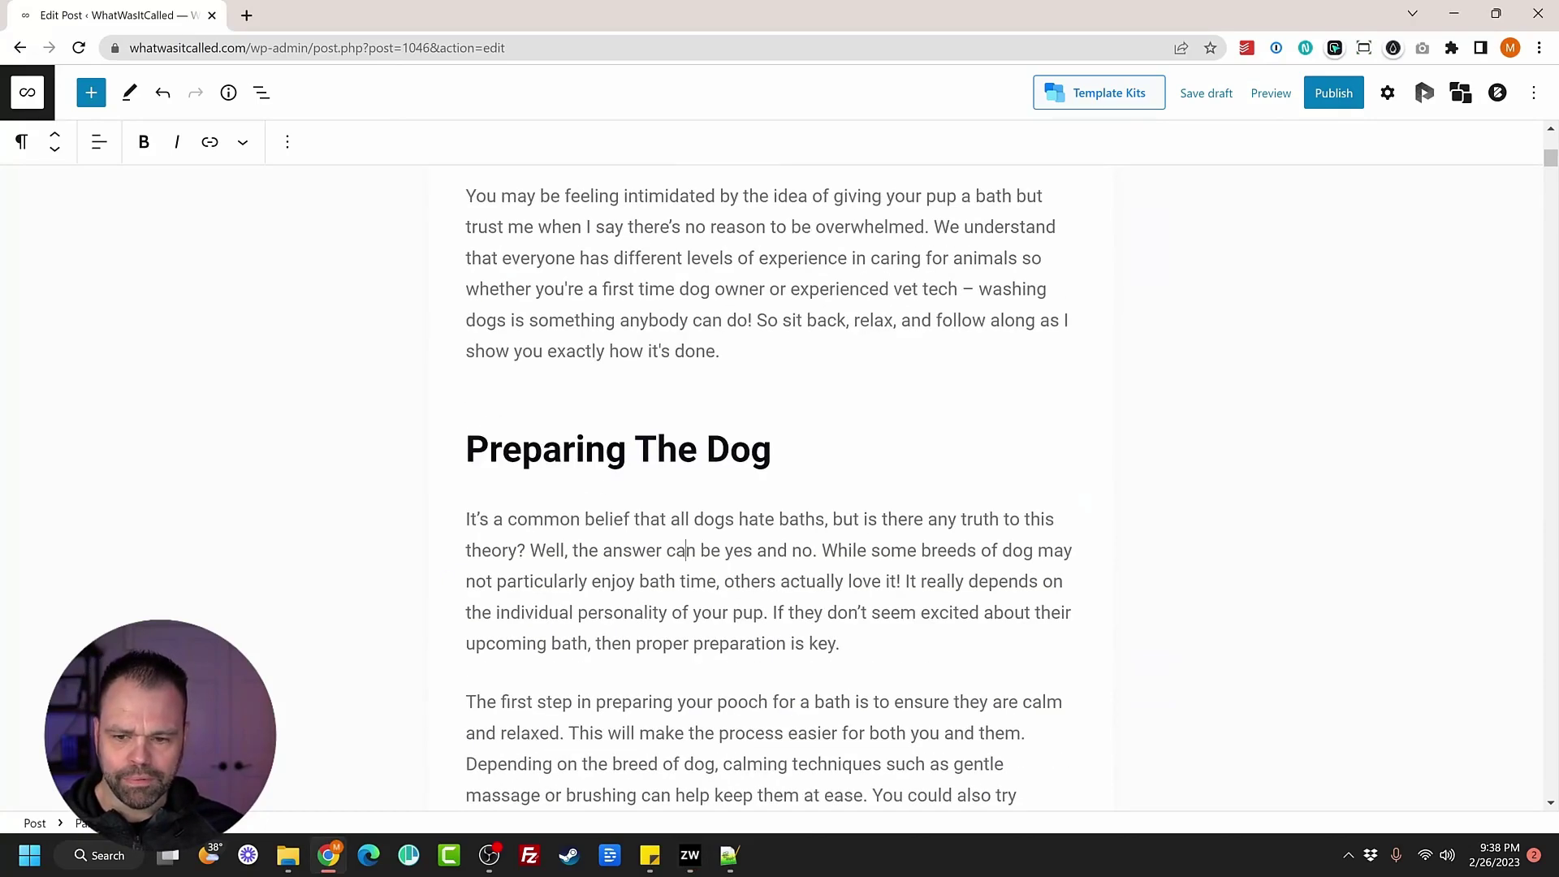
click(562, 450)
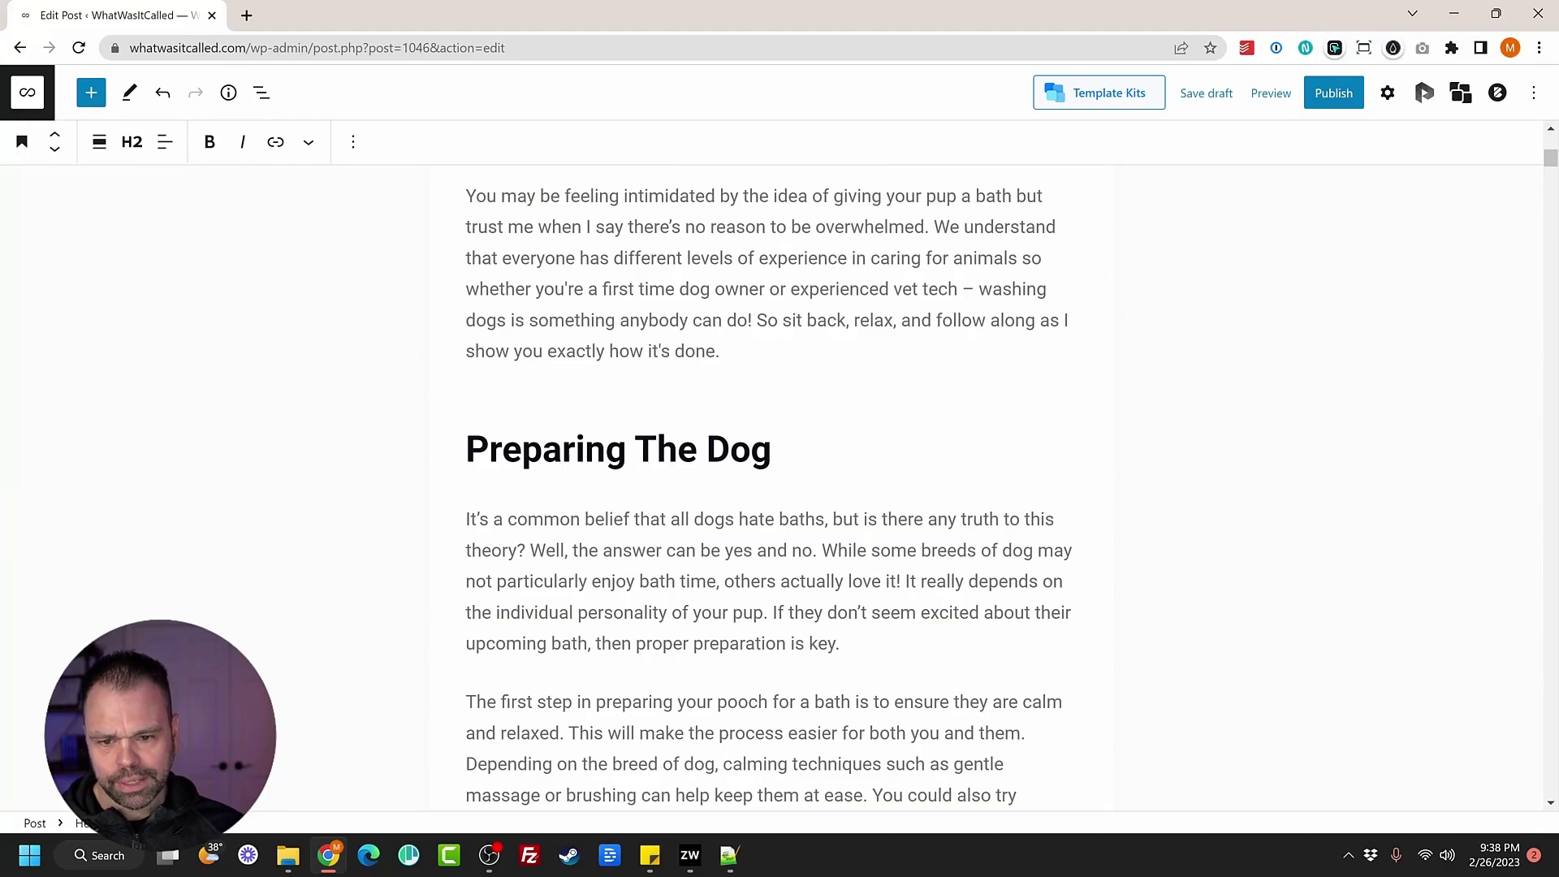
scroll(769, 488, down, 4)
scroll(768, 489, down, 2)
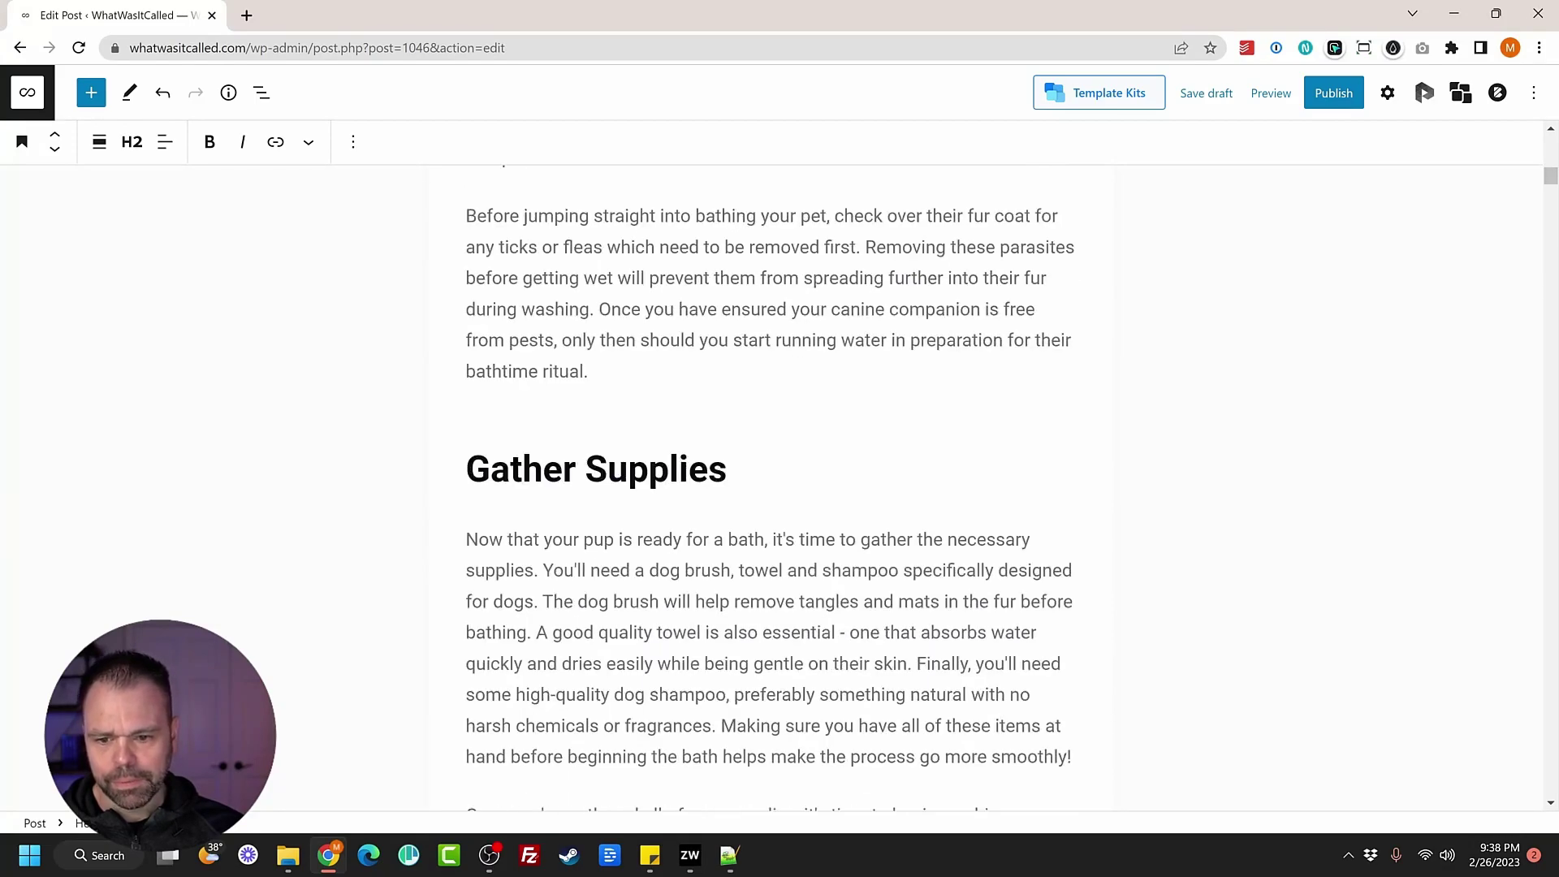
scroll(768, 488, down, 4)
scroll(767, 488, down, 4)
scroll(722, 611, down, 3)
scroll(721, 611, down, 5)
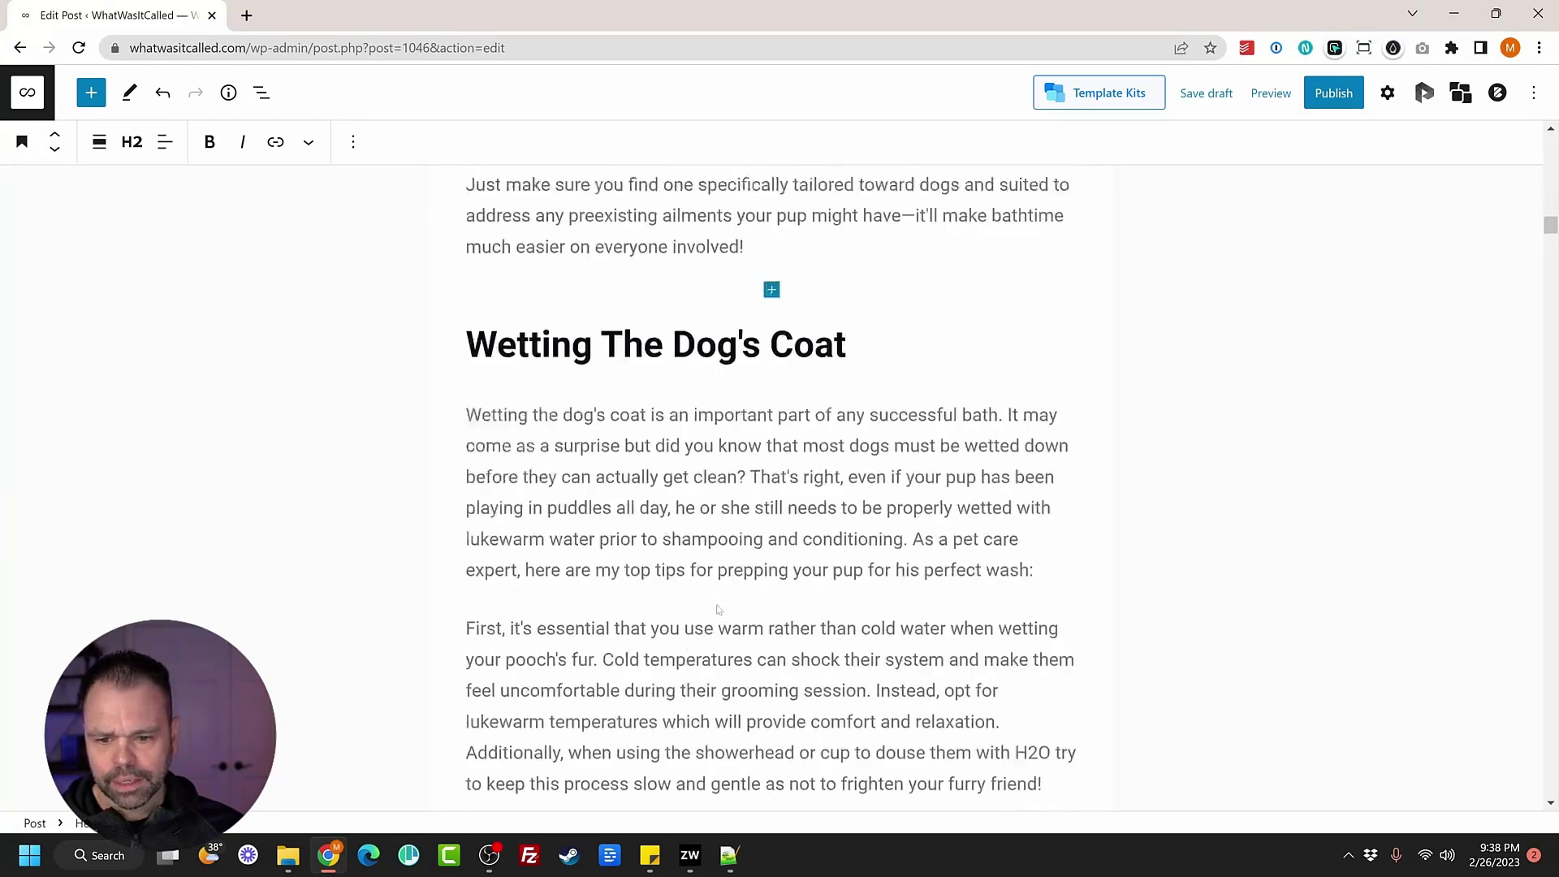
scroll(722, 611, down, 2)
scroll(721, 611, down, 3)
scroll(768, 487, down, 2)
scroll(768, 488, down, 1)
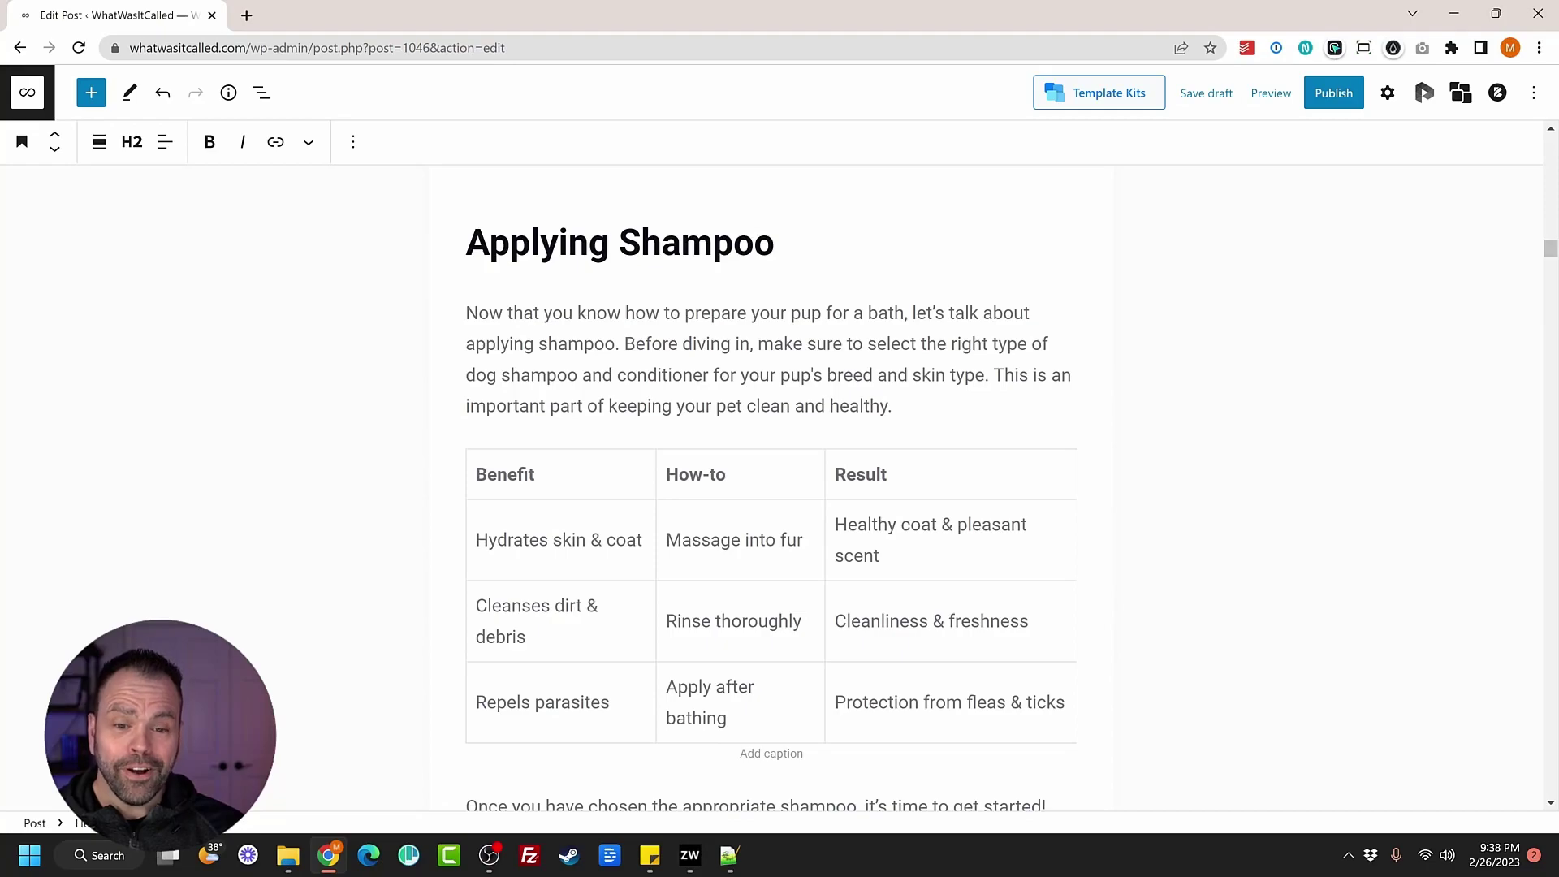
scroll(771, 487, down, 3)
scroll(772, 487, down, 3)
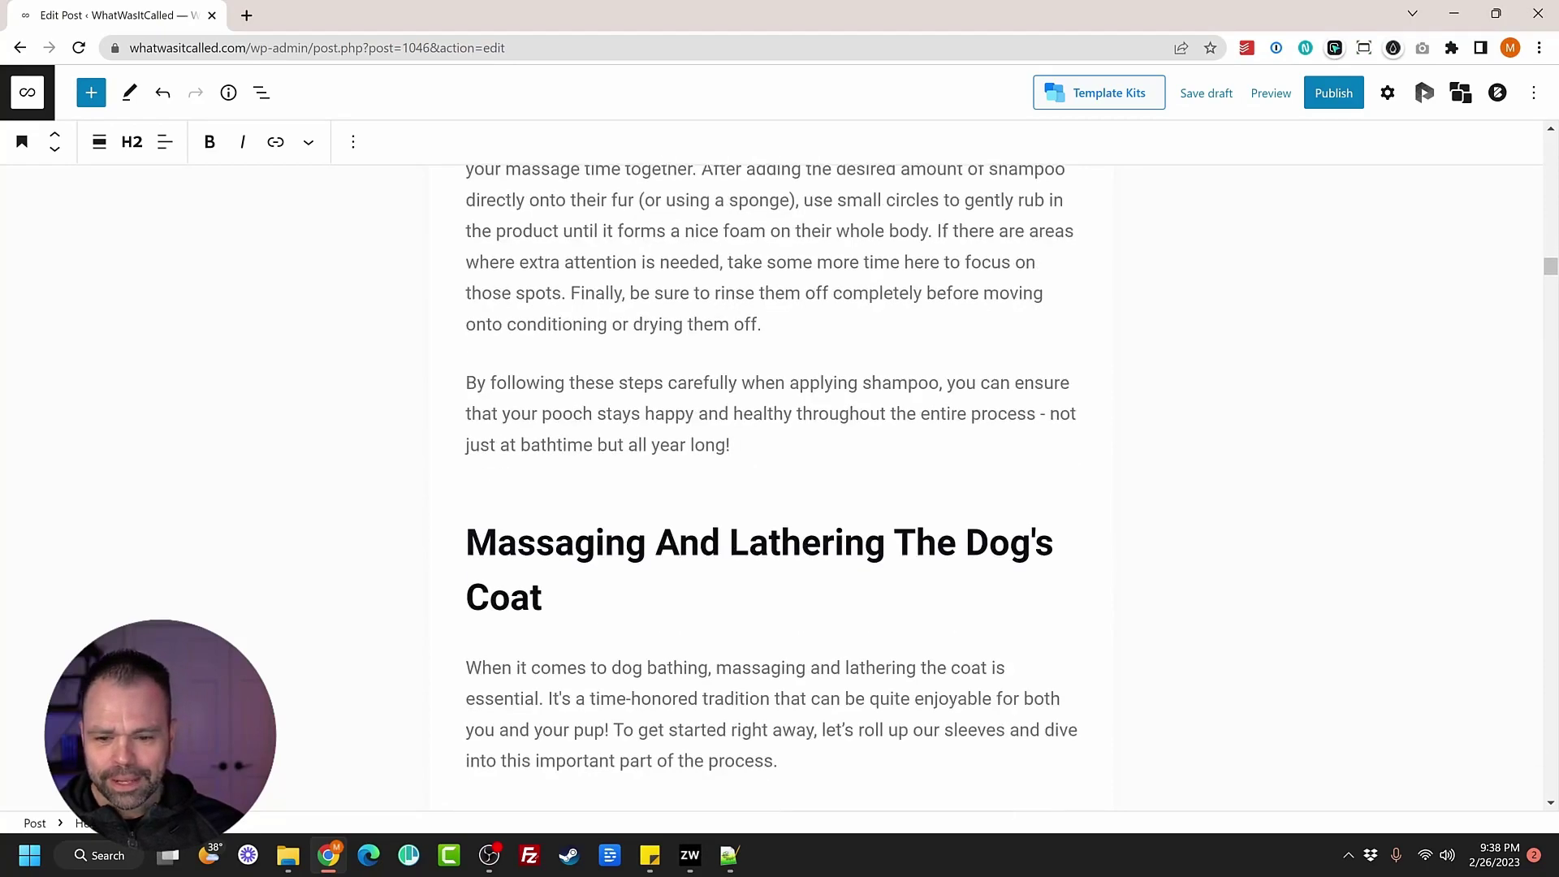
scroll(771, 487, down, 5)
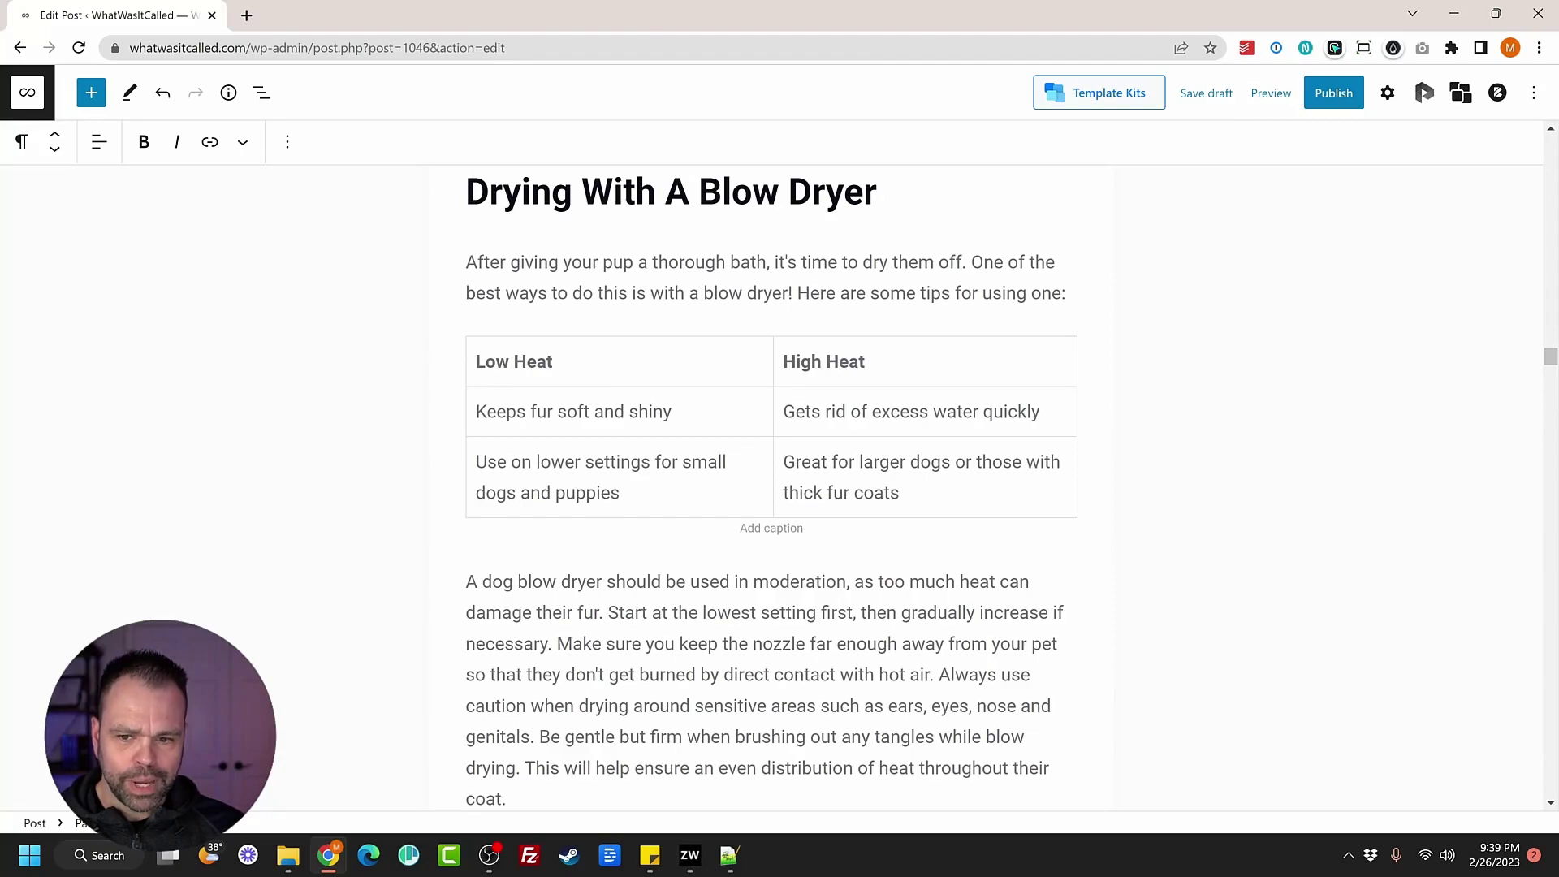
drag(485, 412, 672, 411)
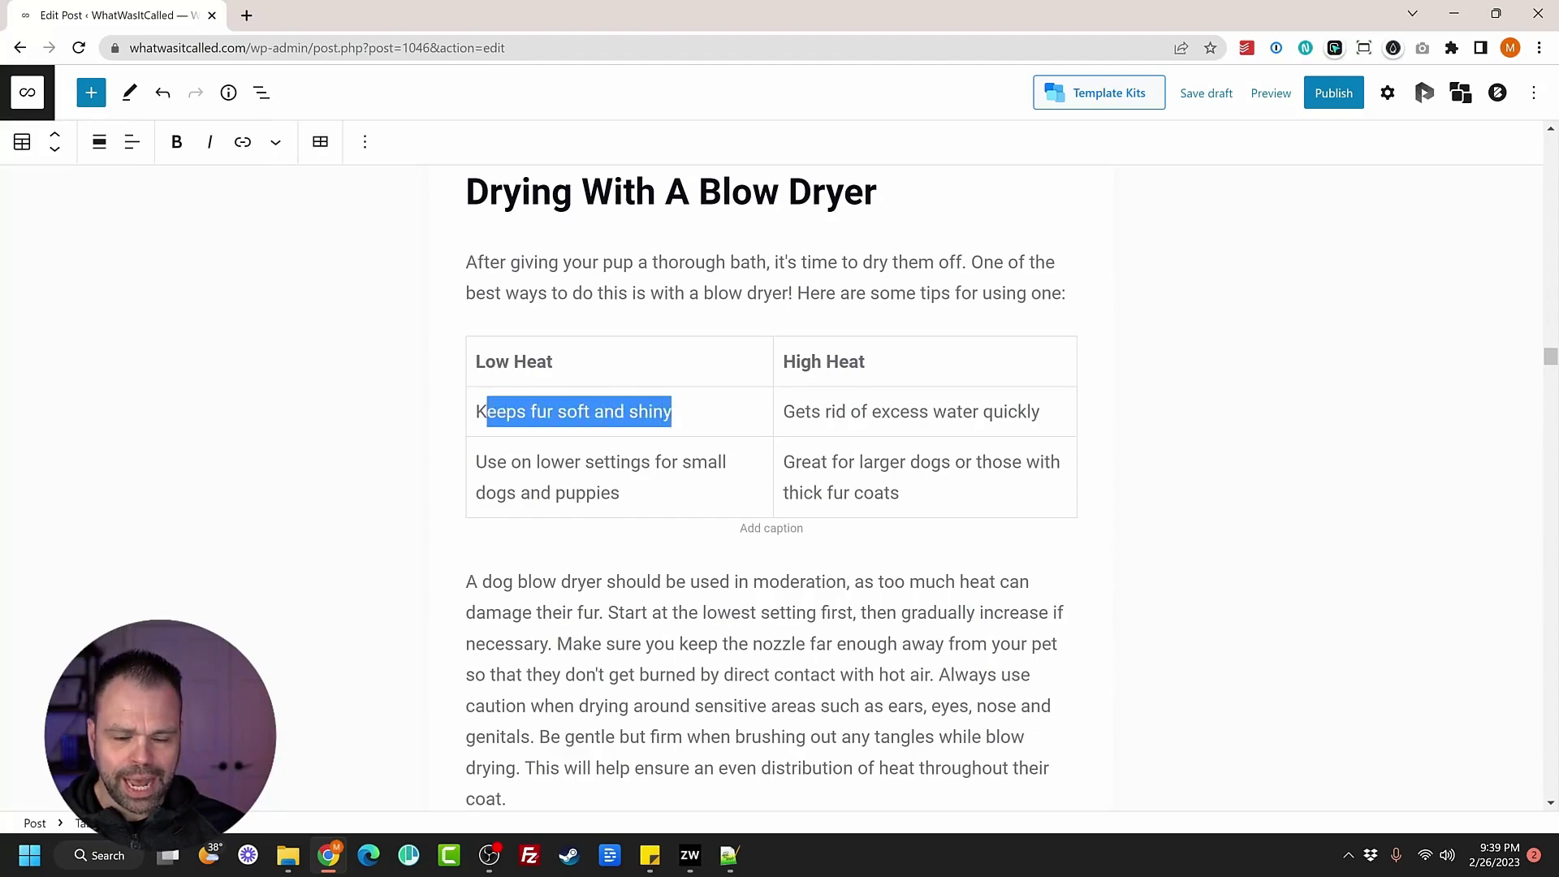
drag(783, 412, 1040, 412)
drag(475, 461, 621, 492)
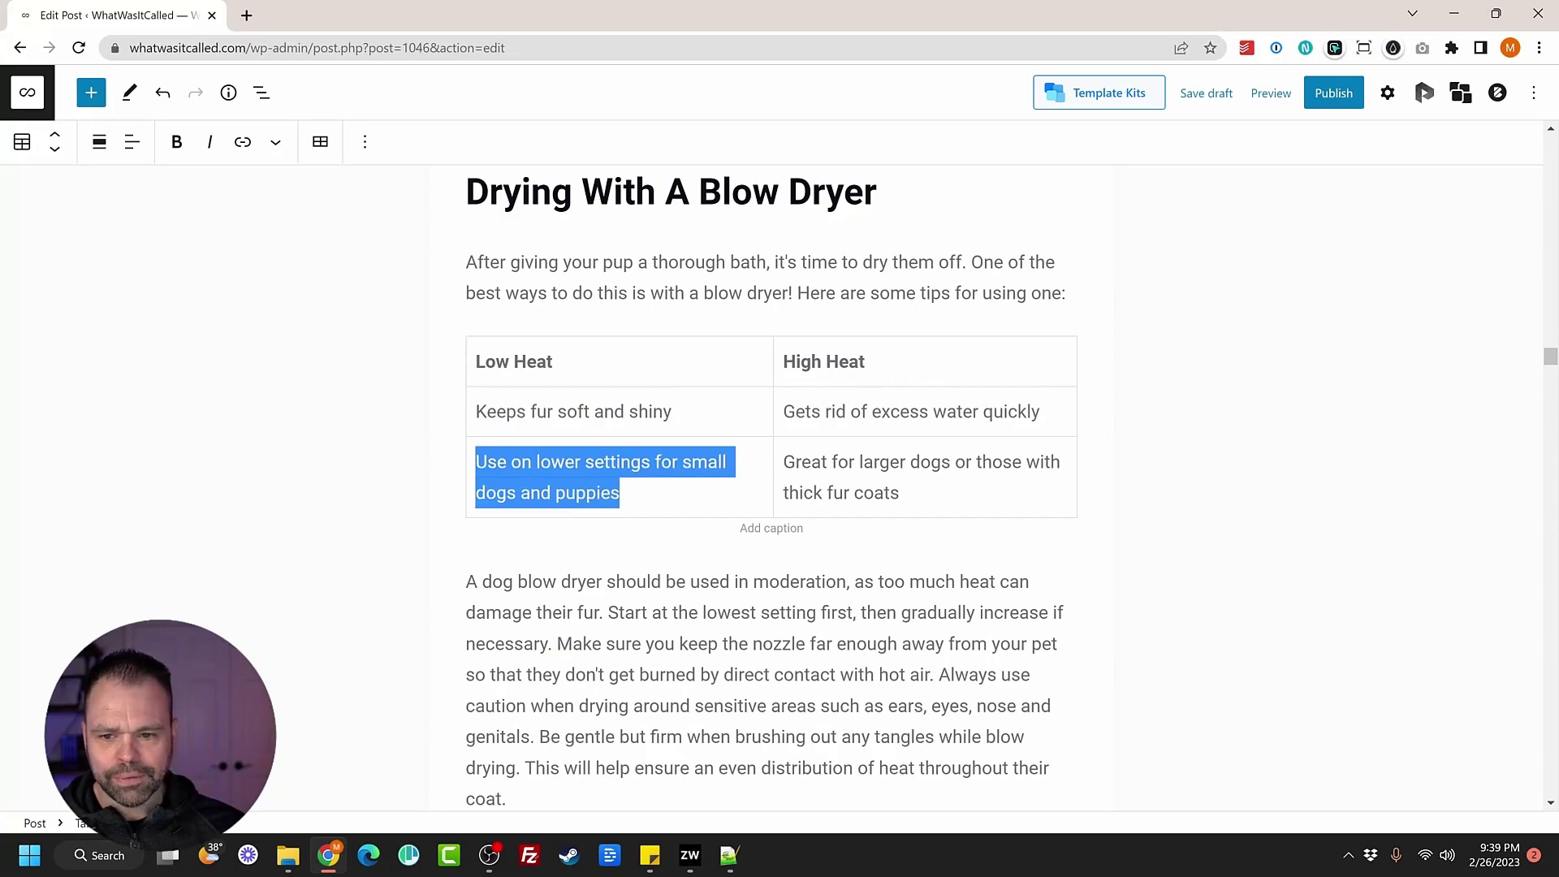
drag(783, 462, 899, 492)
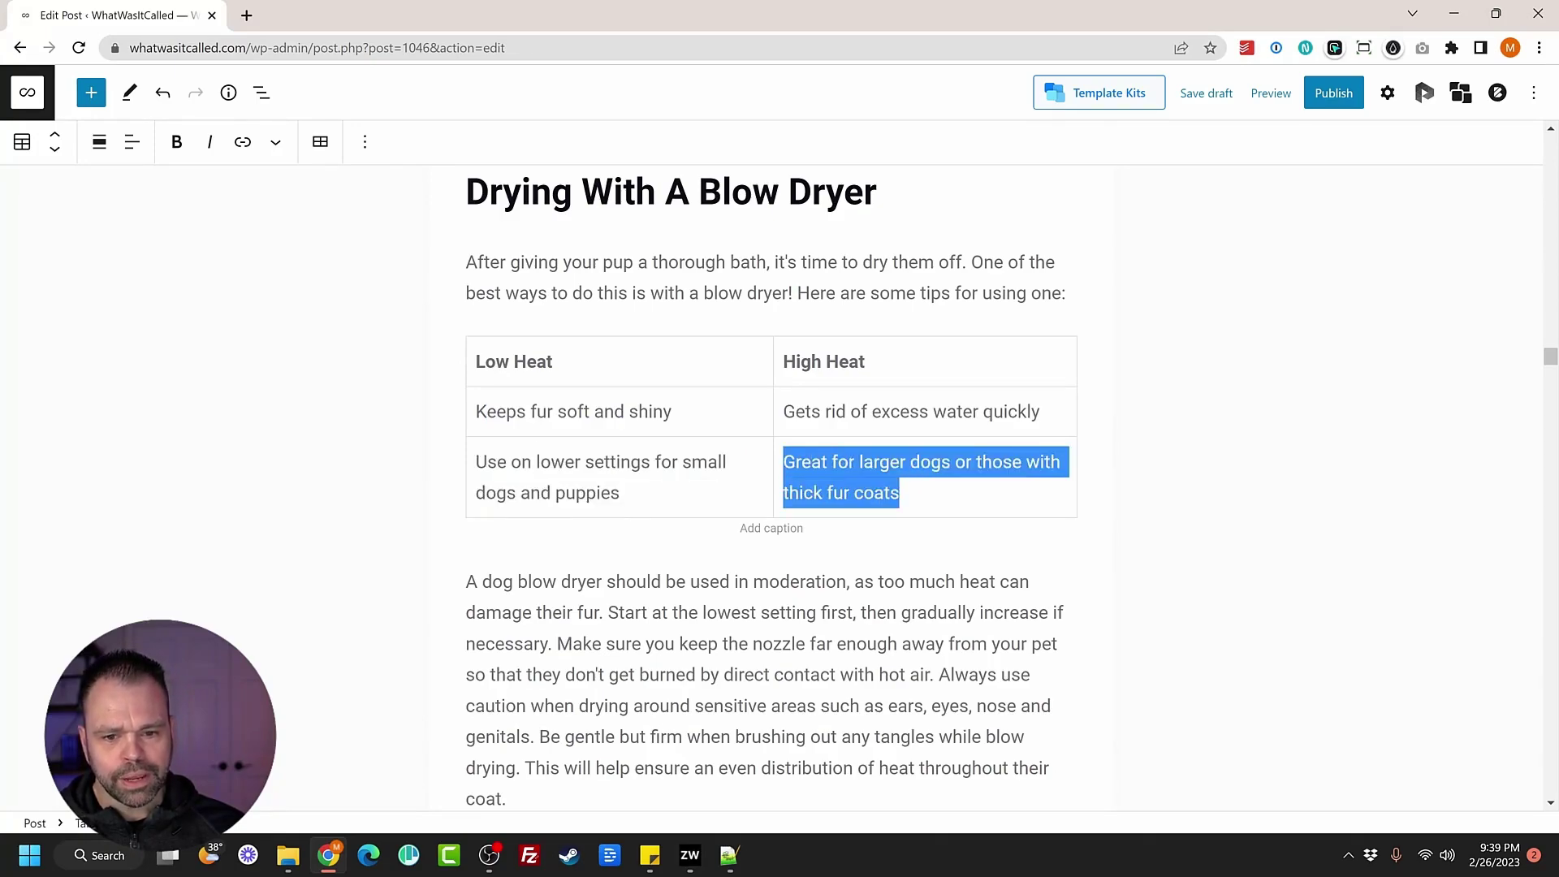
scroll(1011, 708, down, 5)
scroll(1012, 706, down, 5)
scroll(1012, 707, down, 5)
scroll(1011, 706, down, 5)
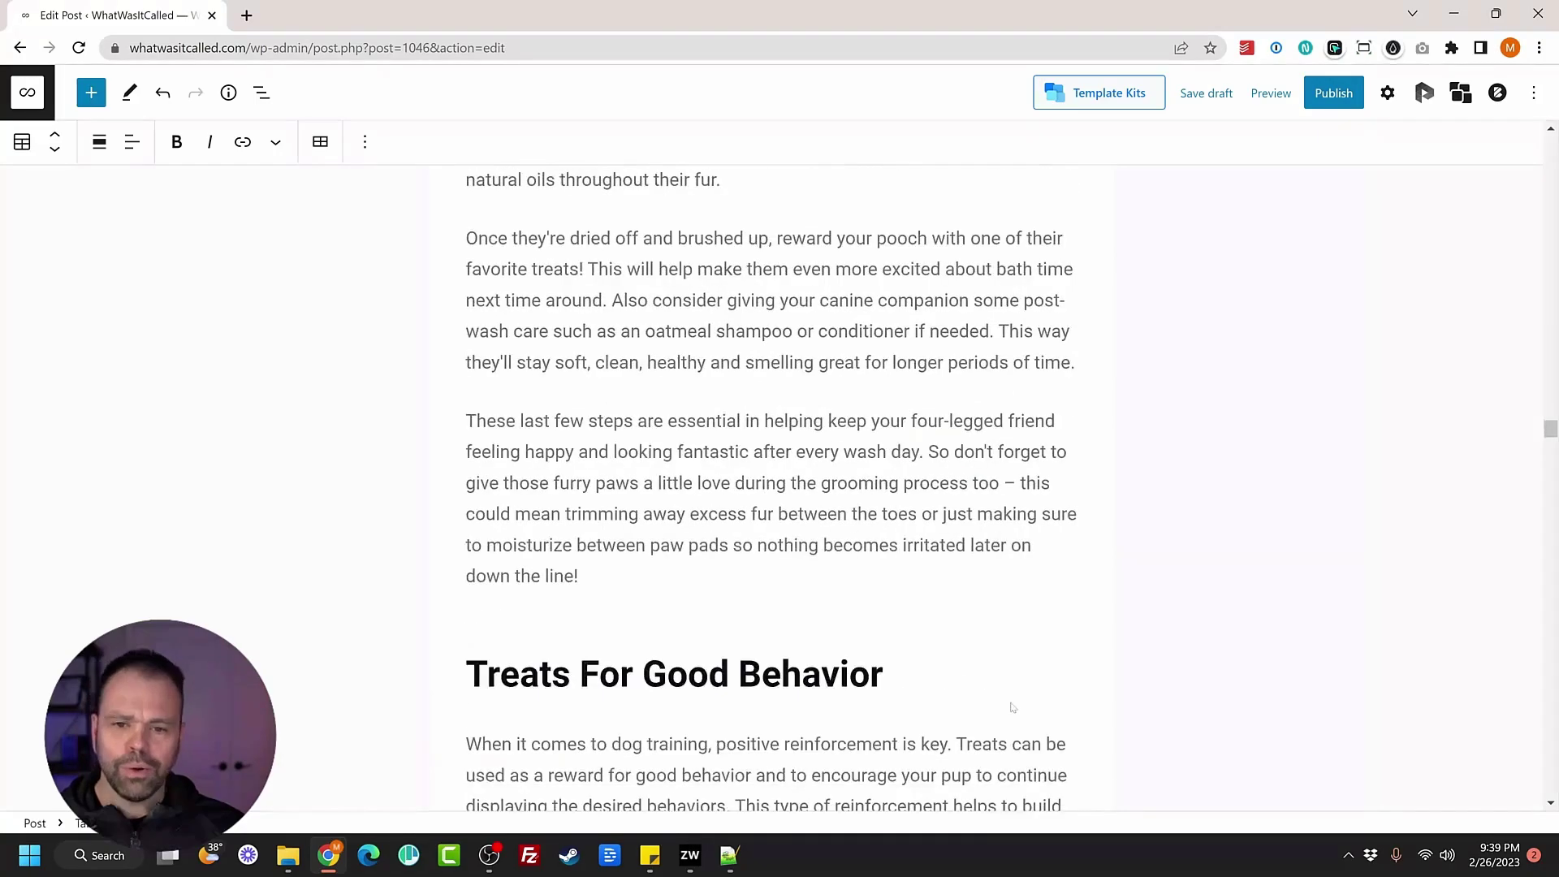
scroll(1012, 707, down, 5)
scroll(708, 451, up, 5)
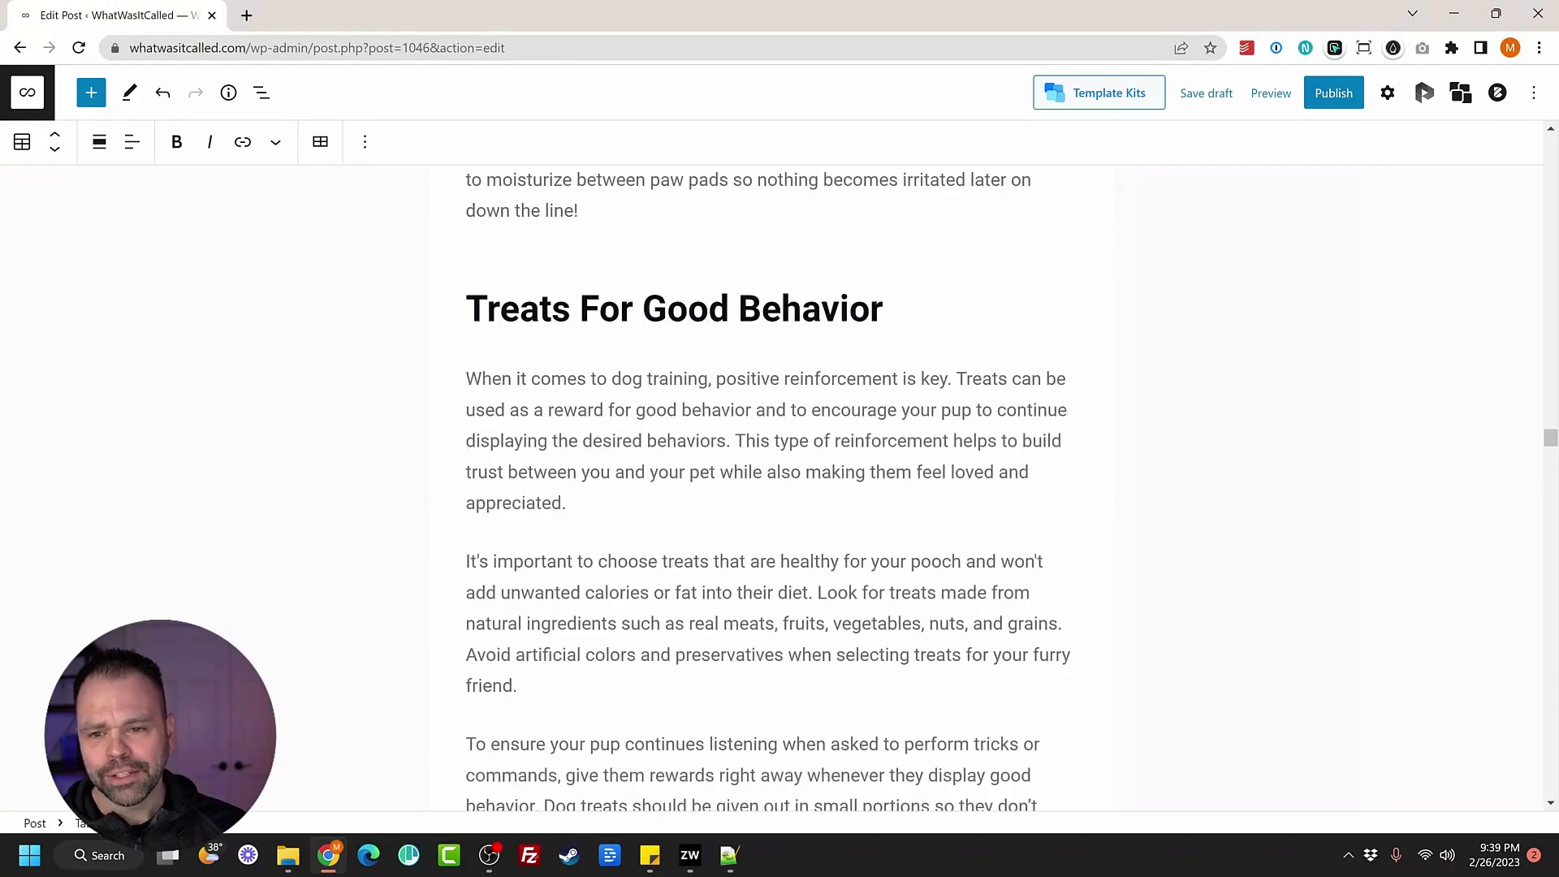
scroll(708, 451, up, 2)
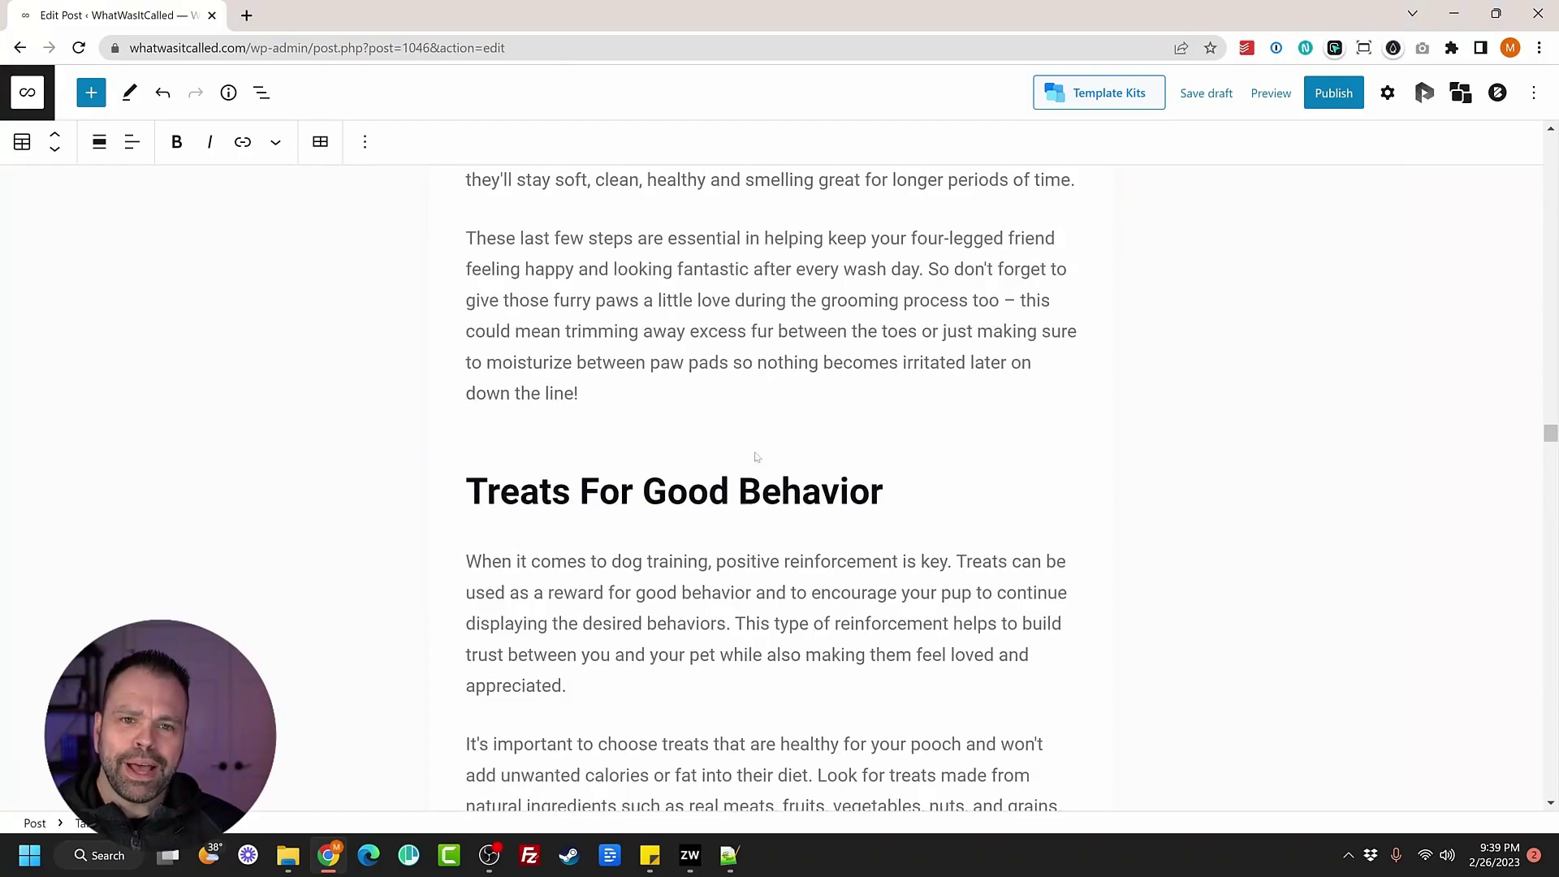
scroll(756, 457, up, 3)
drag(1550, 402, 1554, 116)
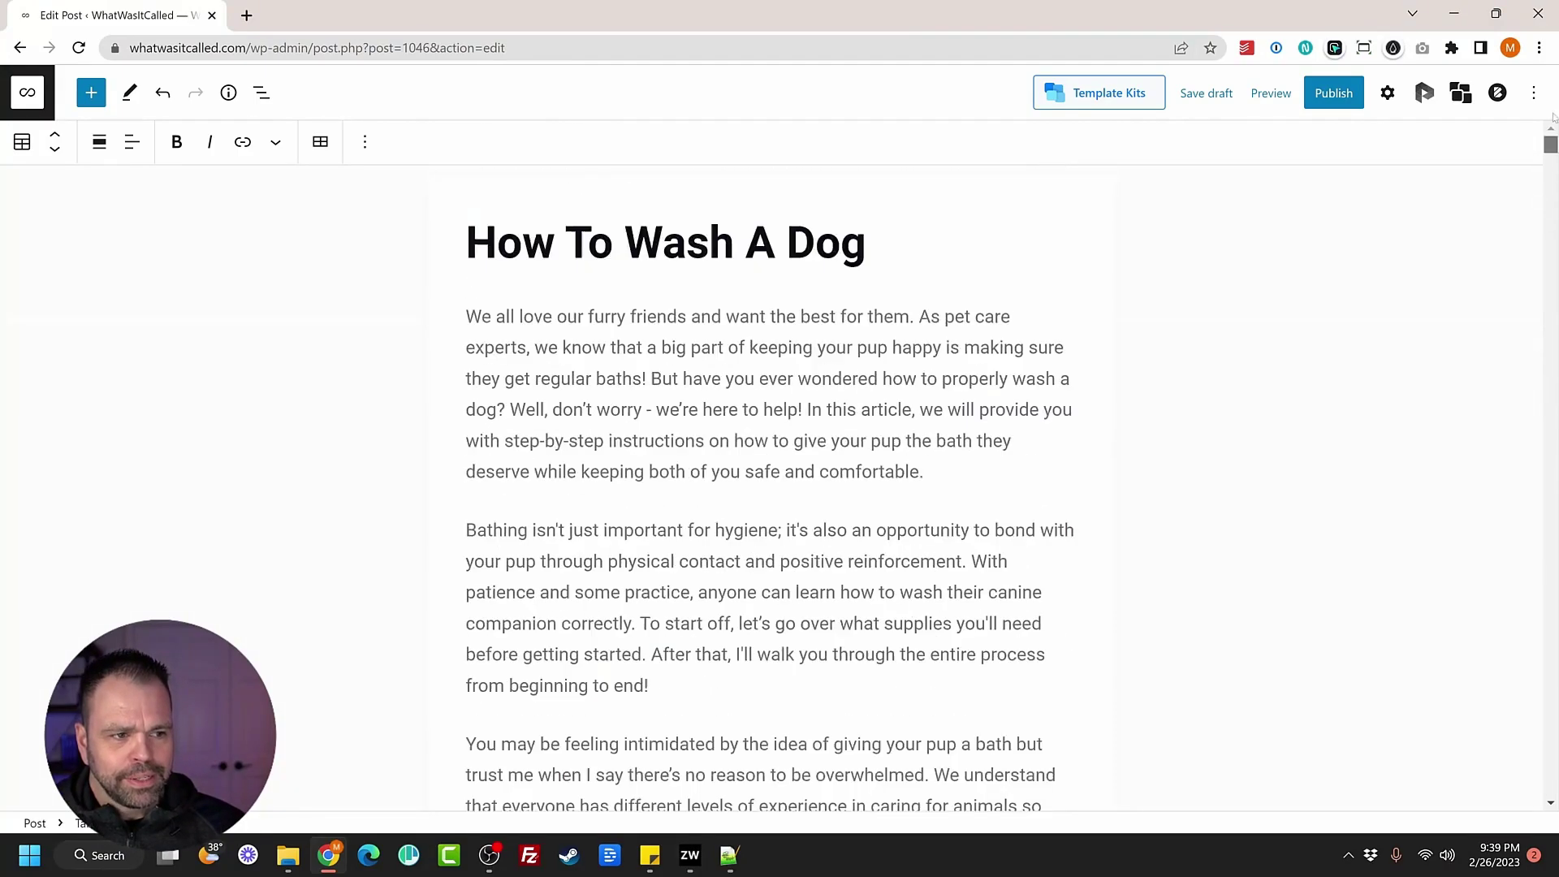